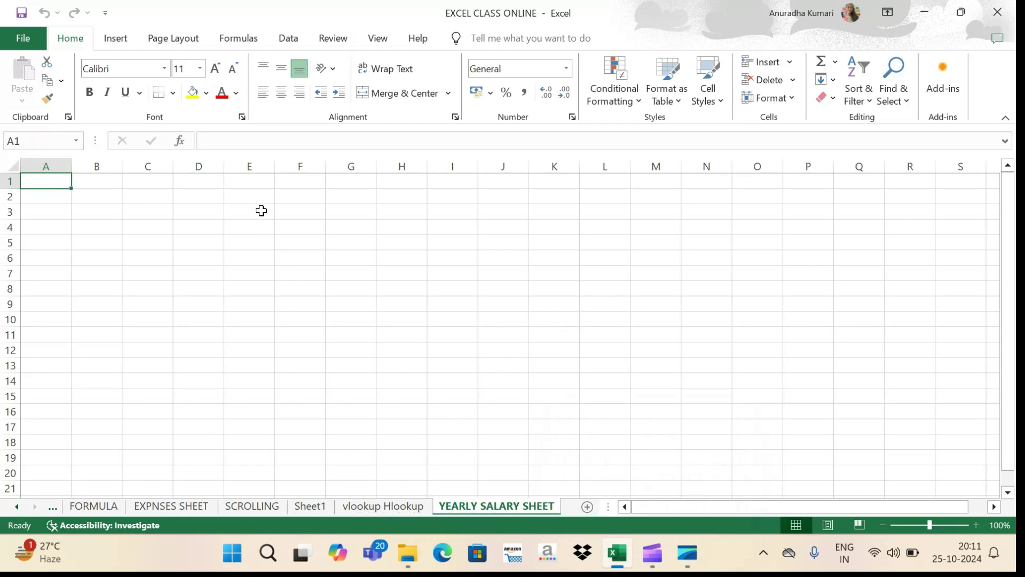
- Copy the current sheet's name, YEARLY SALARY SHEET, from its tab into cell G1 as the title
double_click(462, 509)
key("ctrl+c")
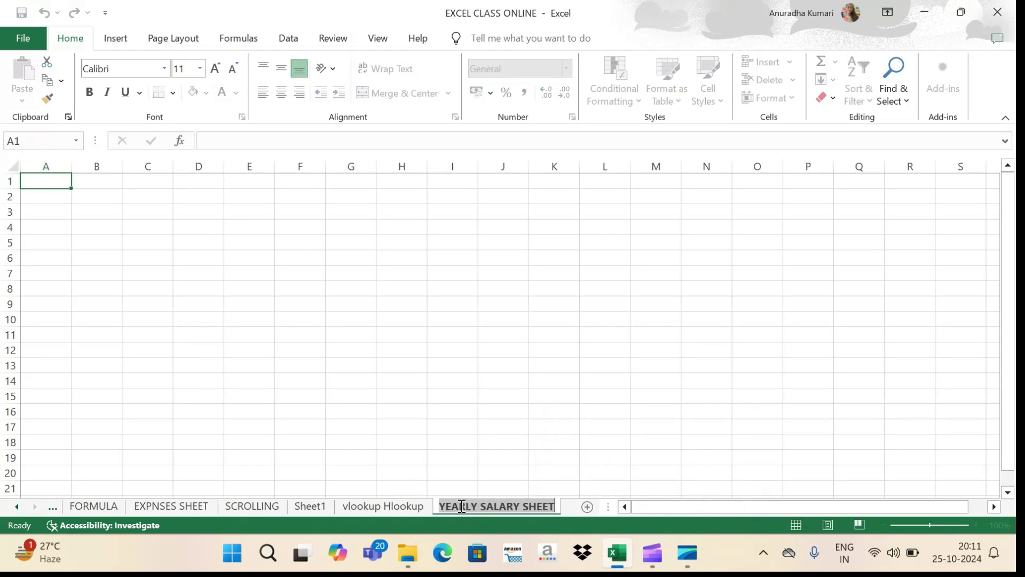
left_click(328, 185)
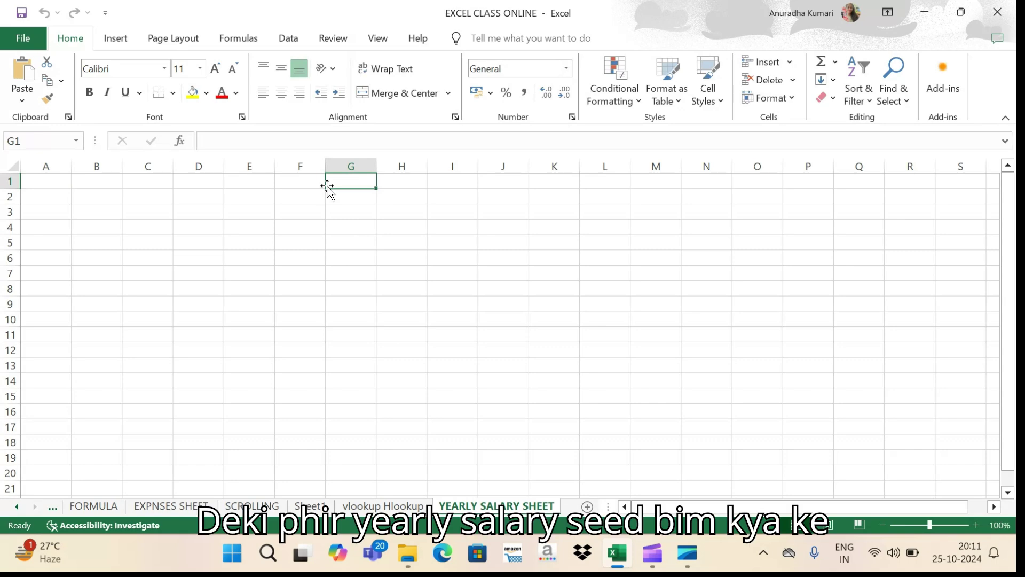
key("ctrl+v")
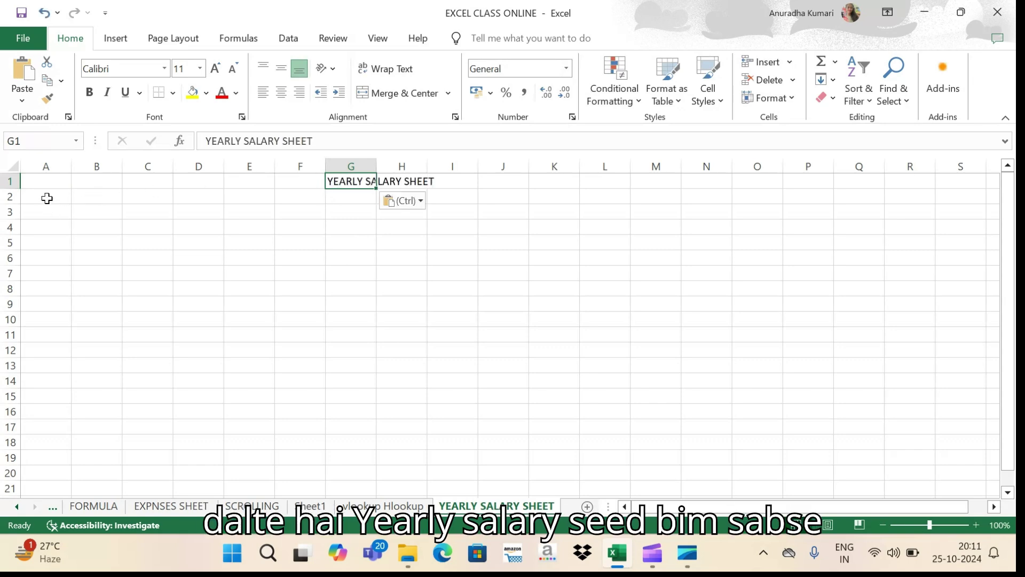
- Enter the column headers S.R. NO., EMP NAME and SALARY in cells A2 to C2
left_click(47, 198)
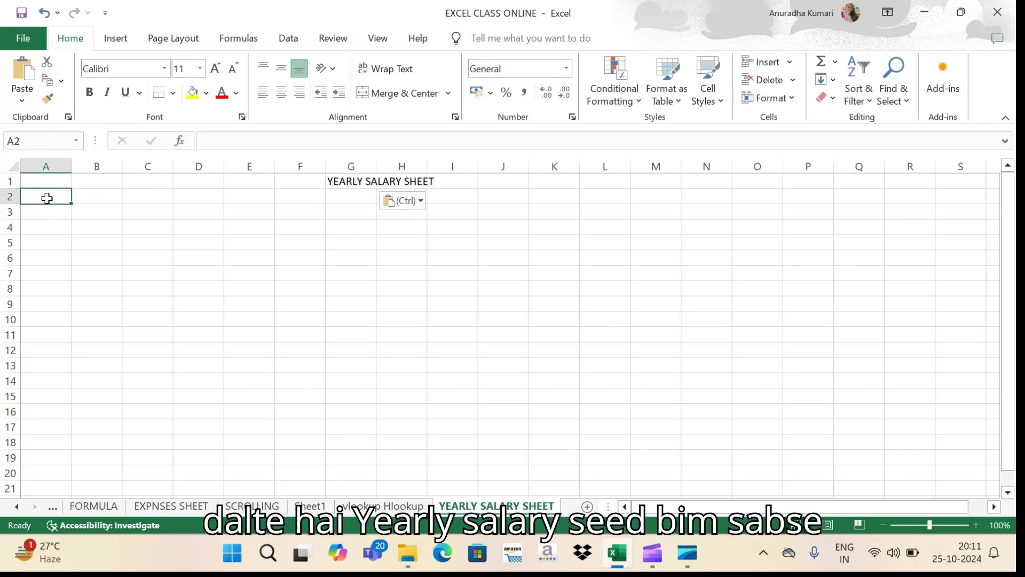
type("S.R. NO")
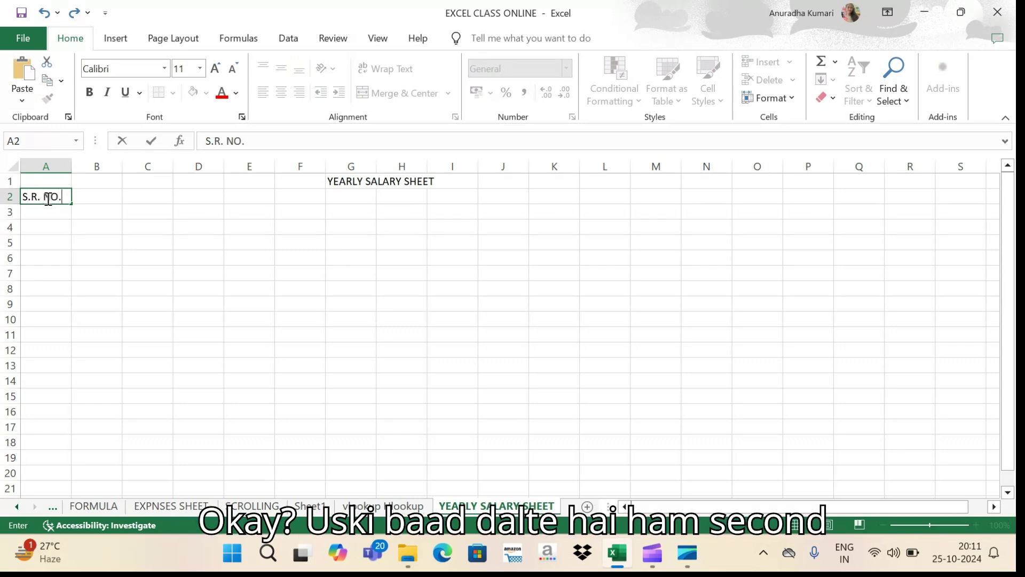
type(".")
key("Tab")
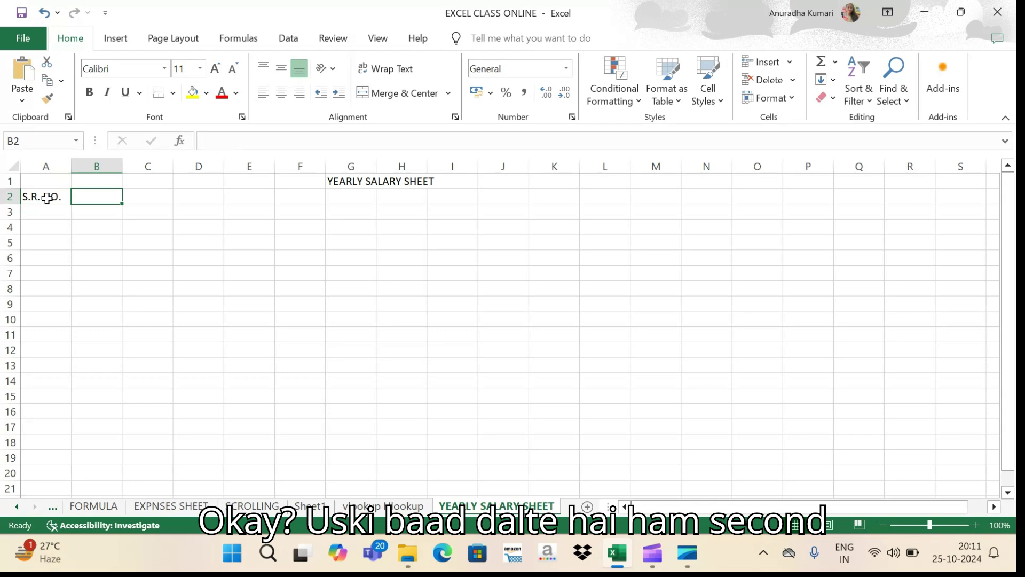
type("E")
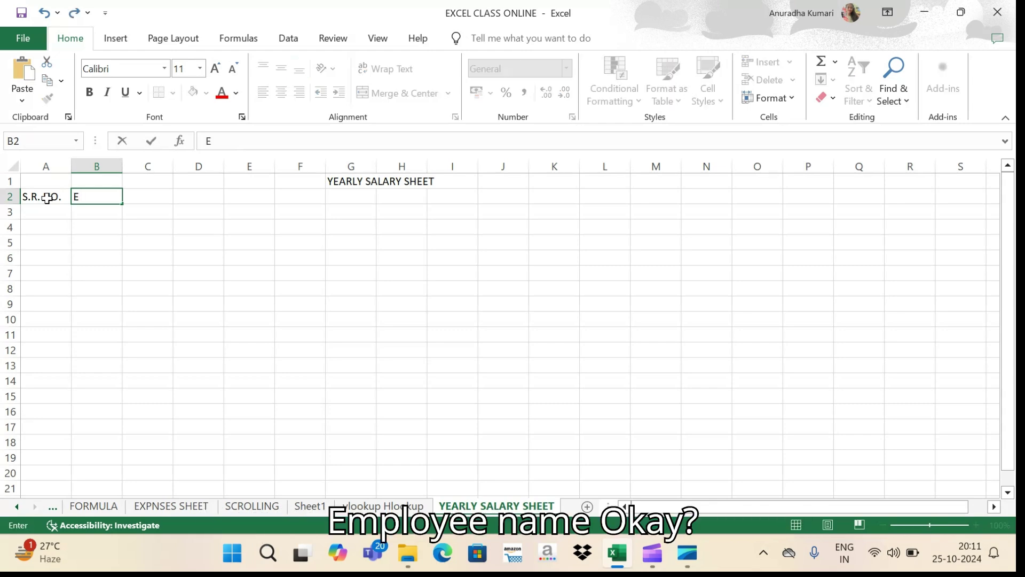
type("MP NAME")
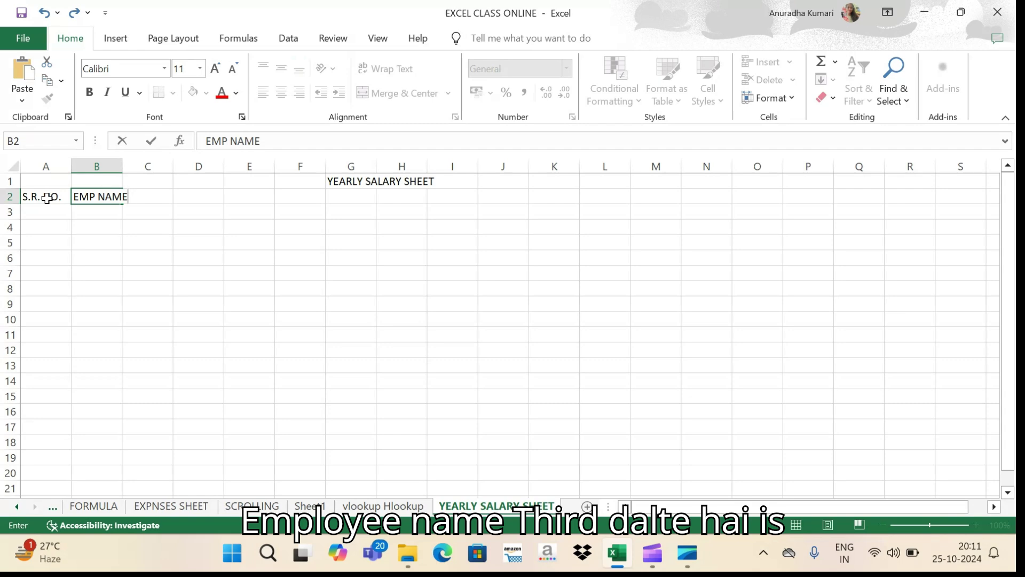
key("Tab")
type("SA")
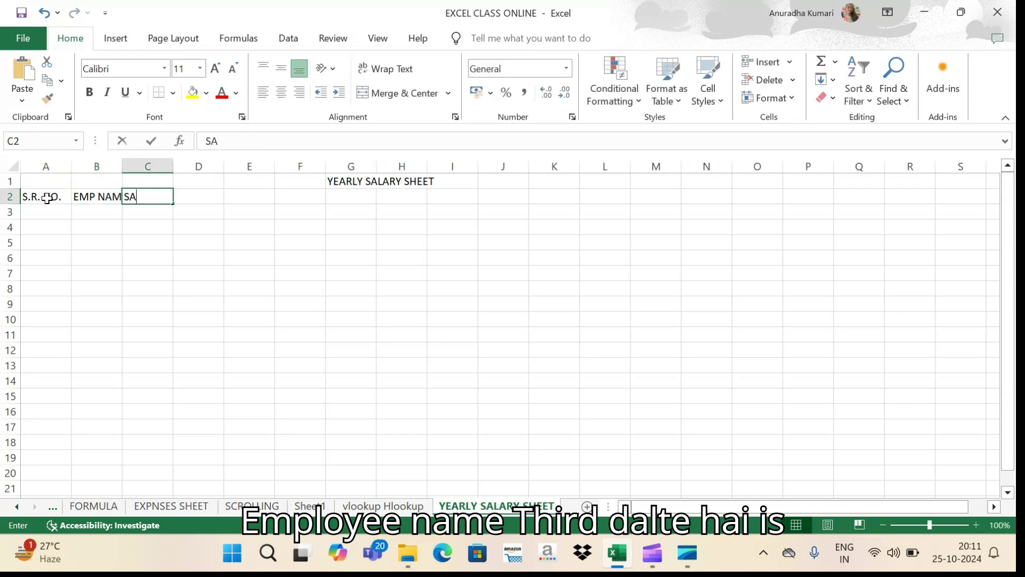
type("LARY")
key("Tab")
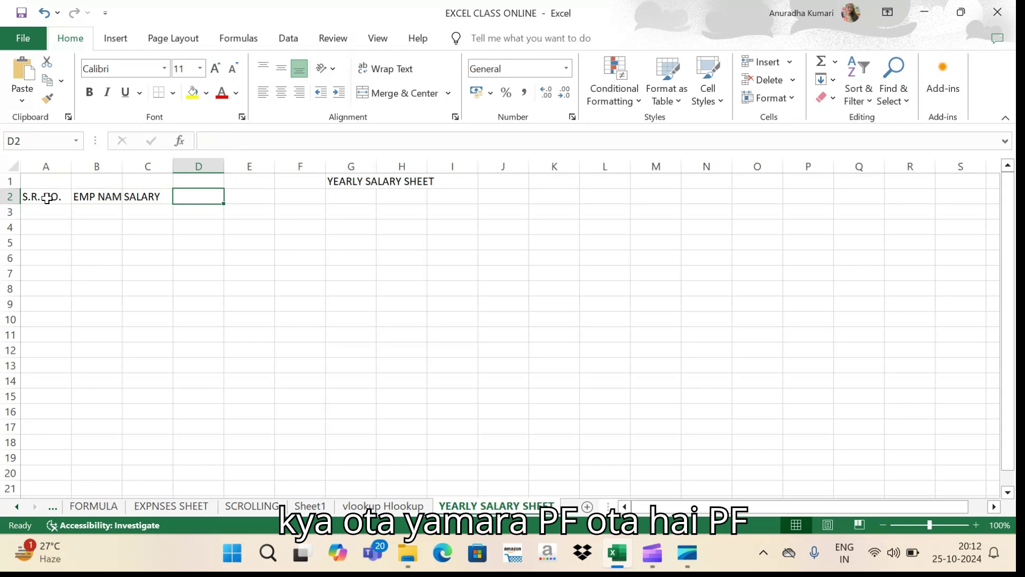
- Add the deduction headers PF (12%) in cell D2 and ESI (3%) in cell E2
type("PF")
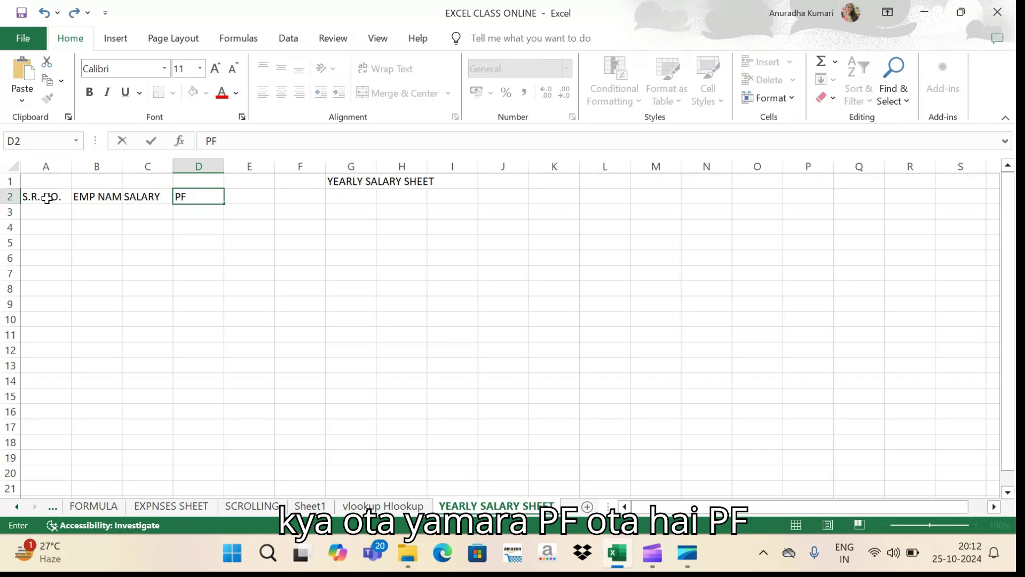
type(" (12")
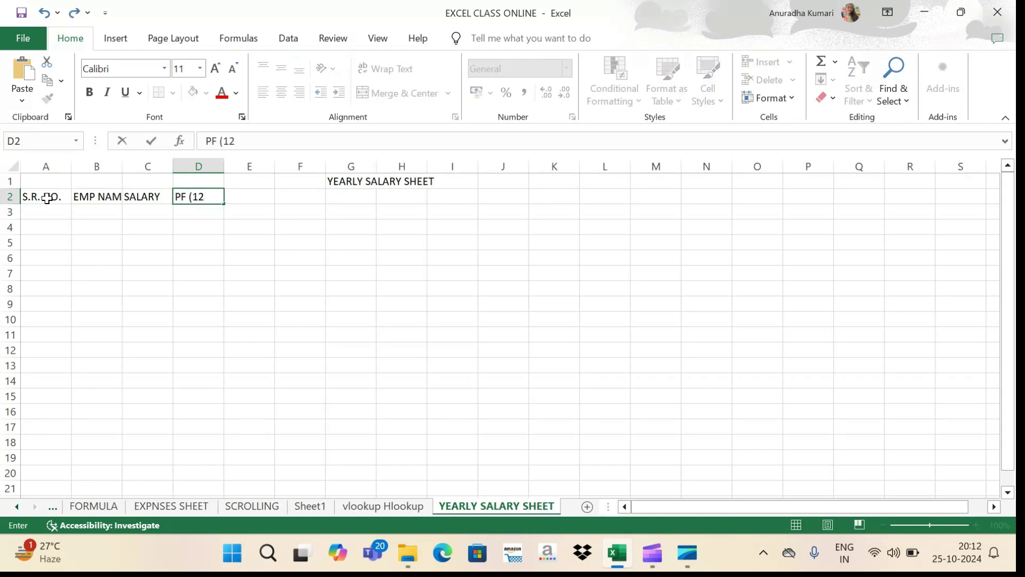
type("%)")
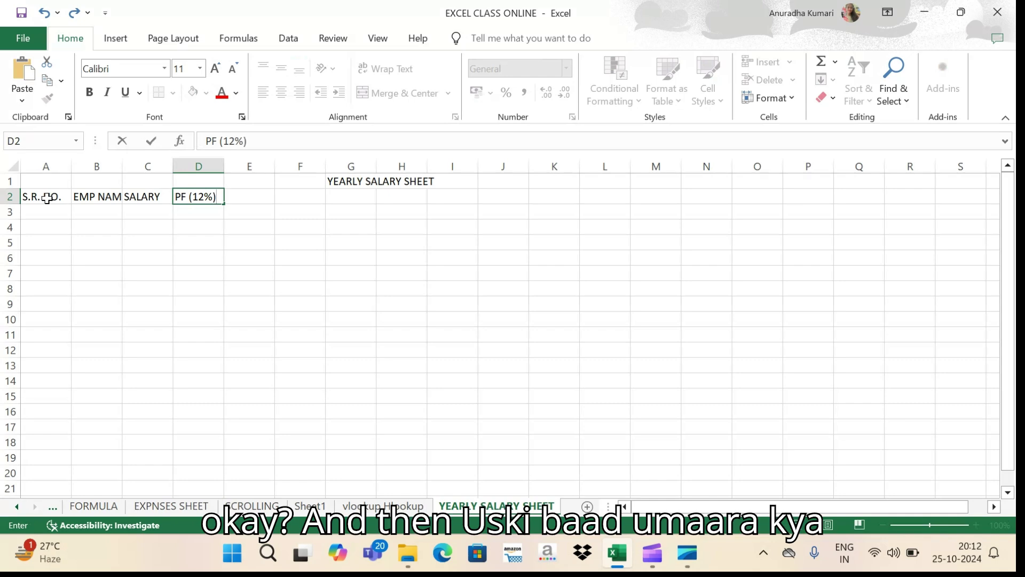
key("Tab")
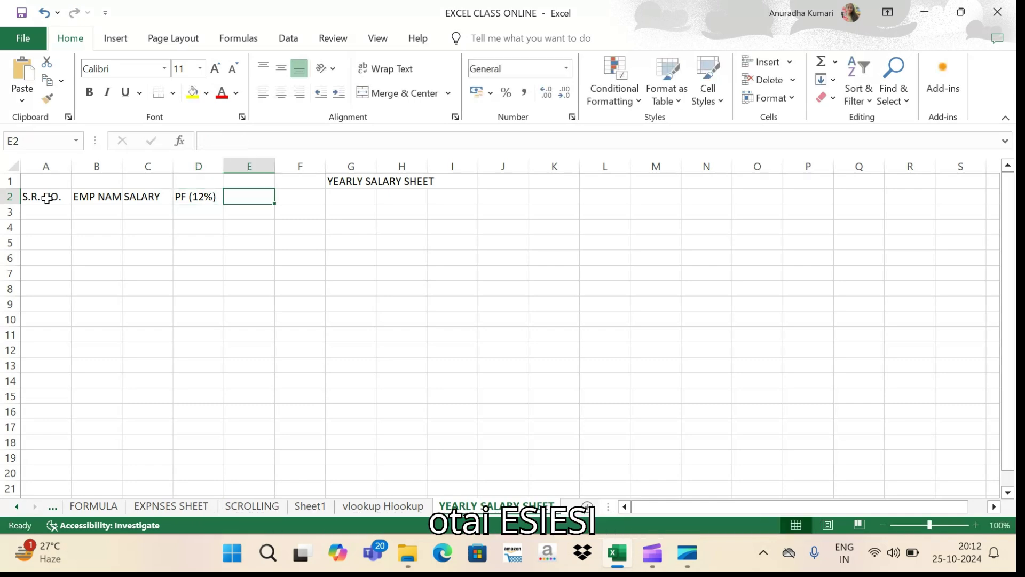
type("ESI")
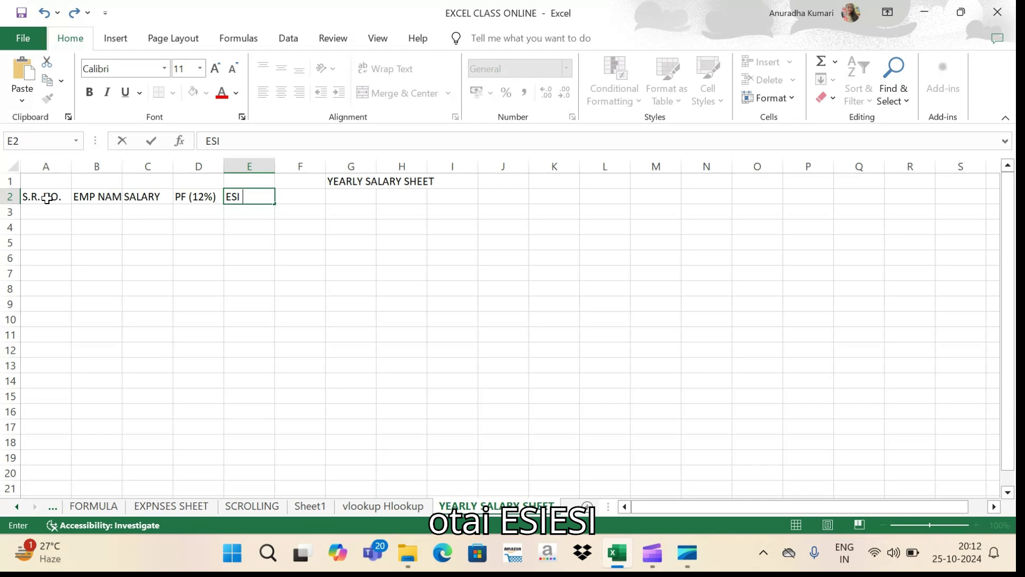
type(" (3")
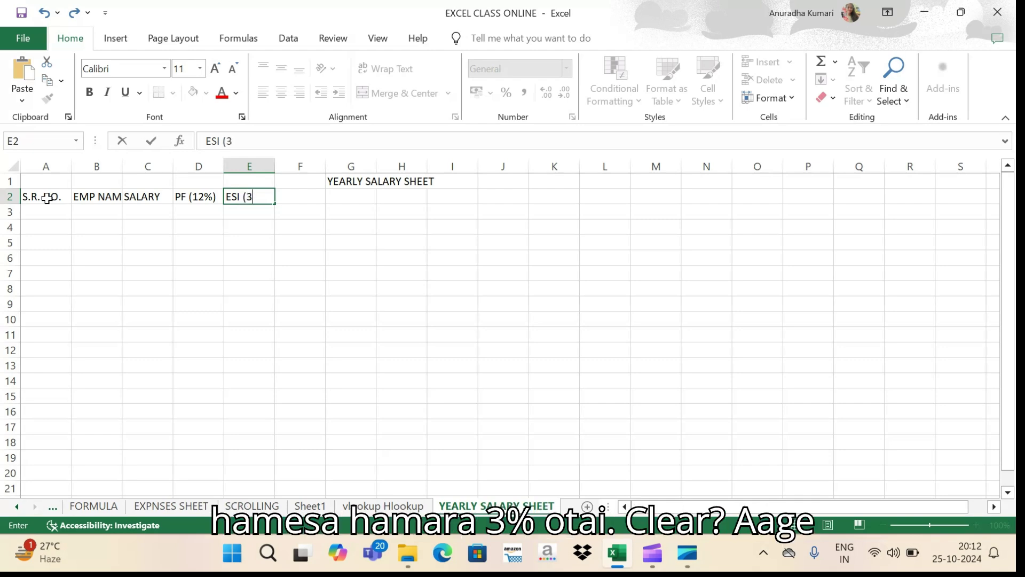
type("%)")
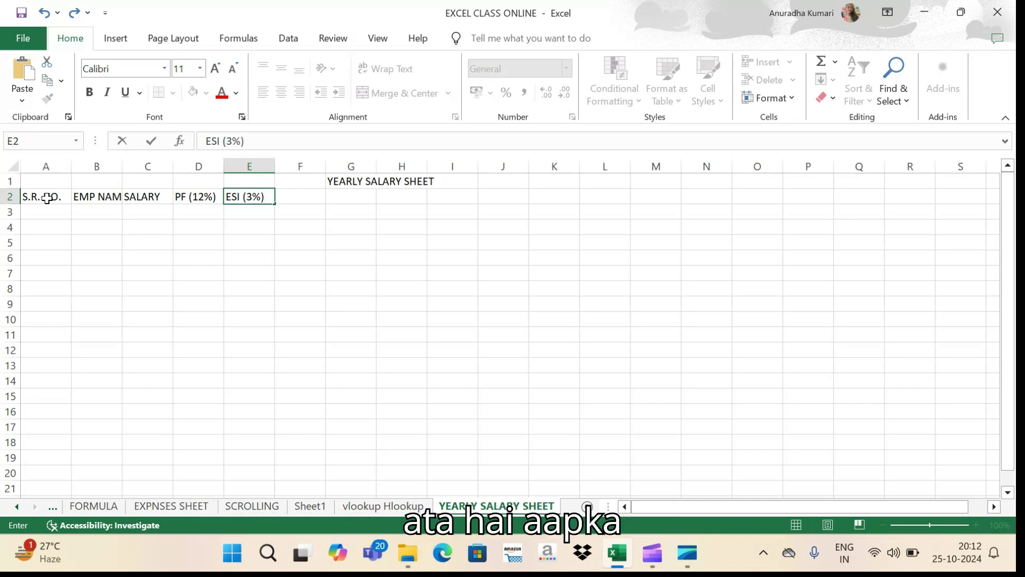
key("Tab")
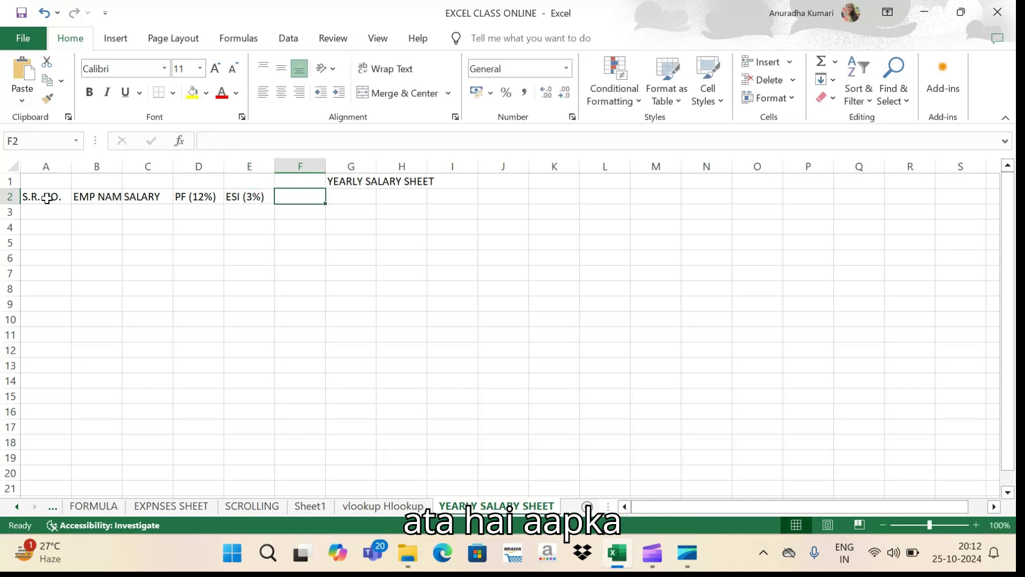
- Complete the header row with BONUS (22%) in cell F2 and NET TOTAL in cell G2
type("BONU")
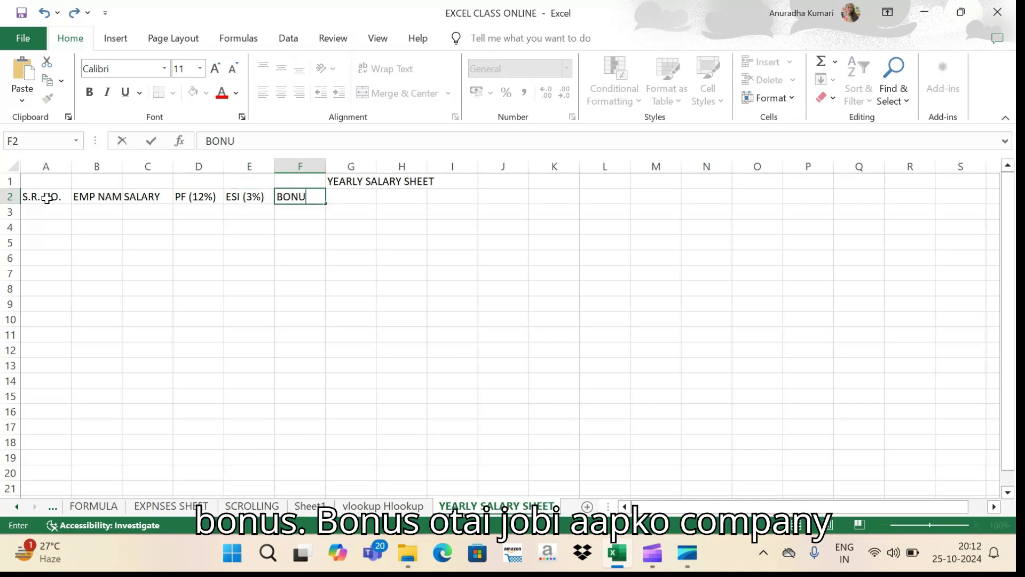
type("S")
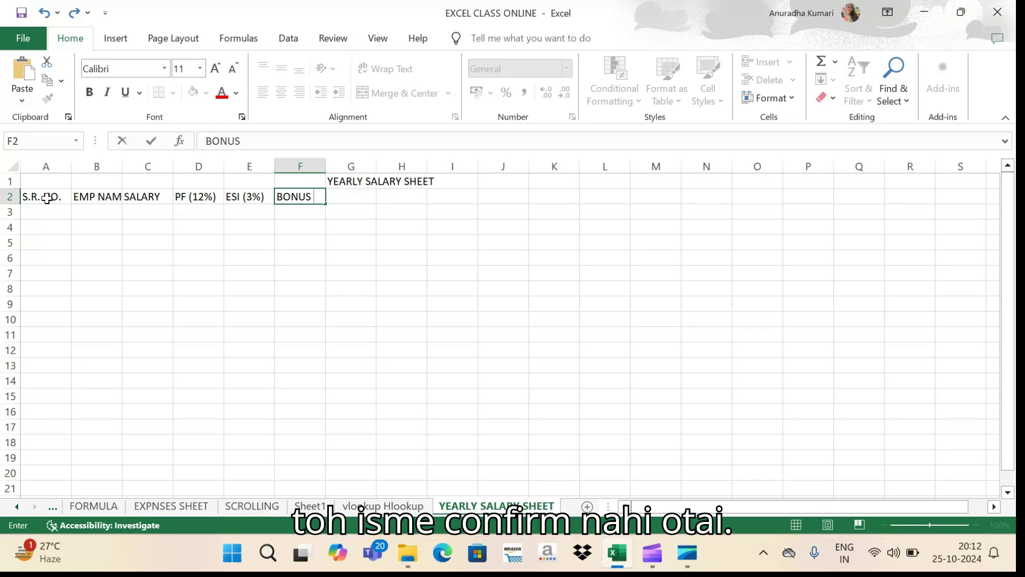
type("(22%)")
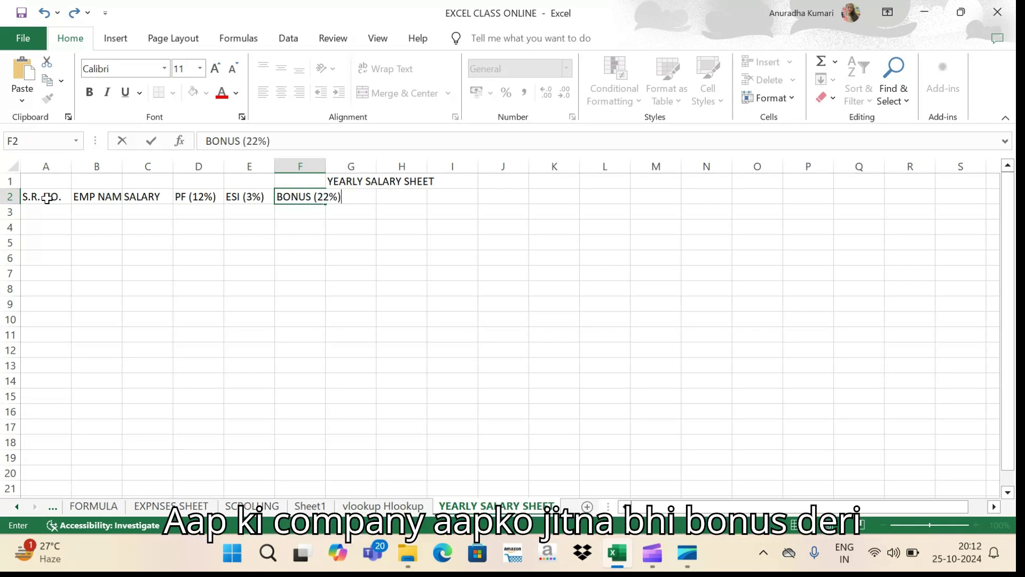
key("Tab")
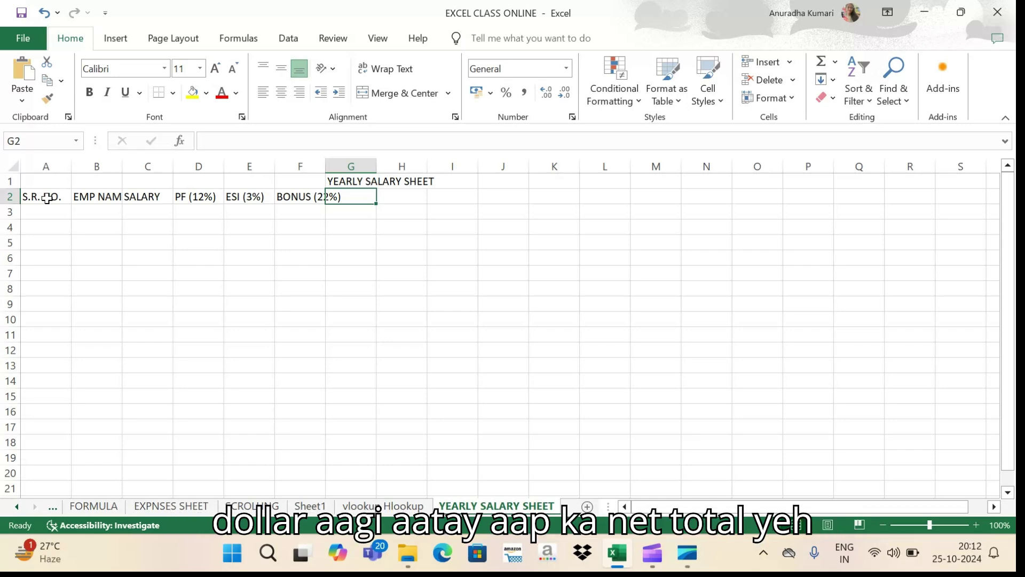
type("NET")
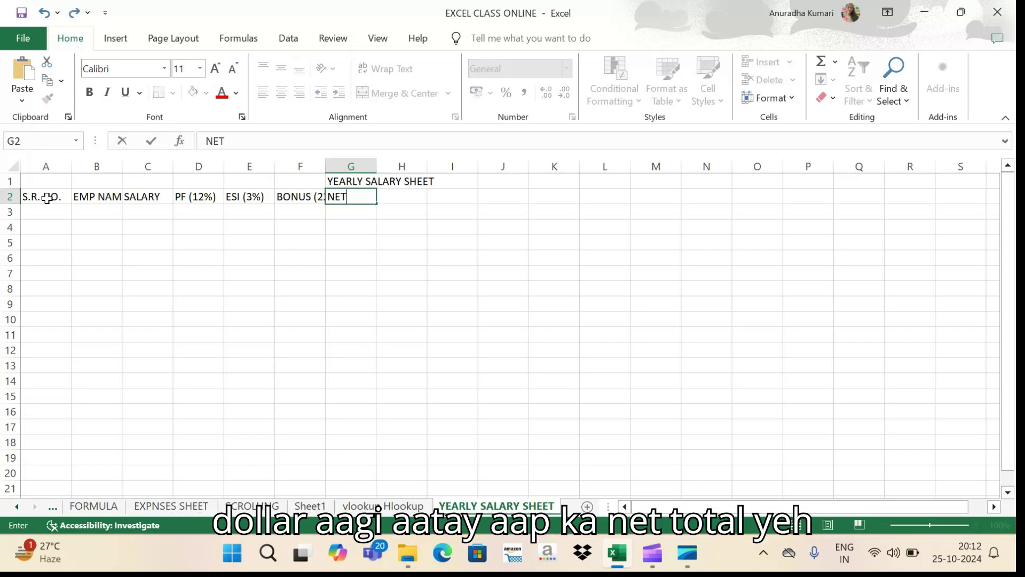
type(" TO")
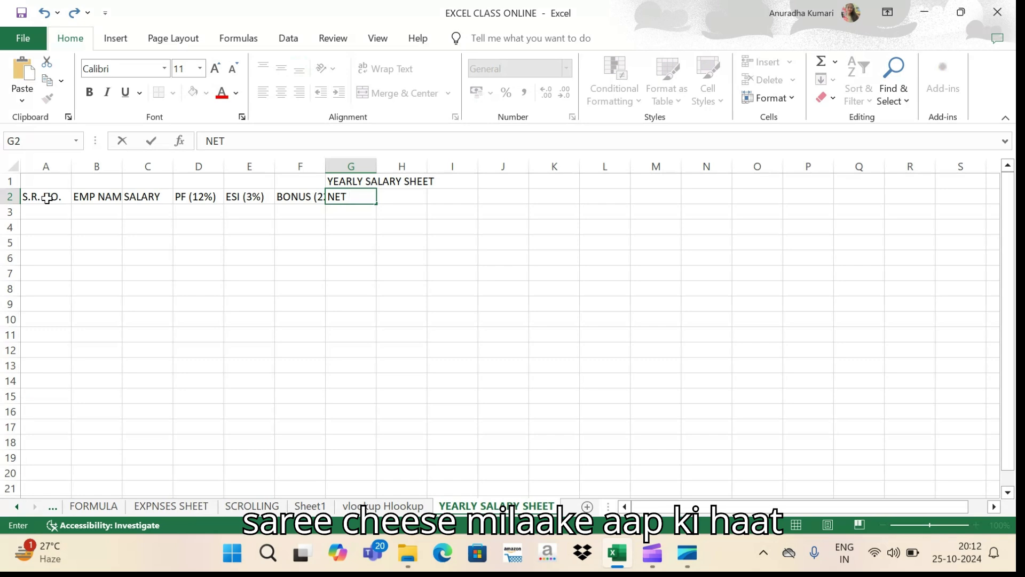
type("TAL")
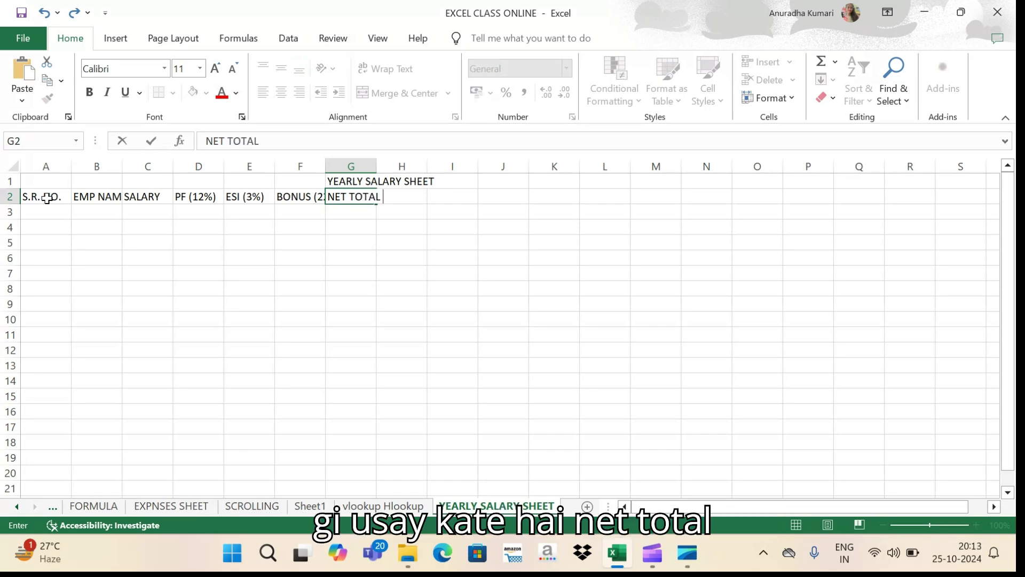
key("Return")
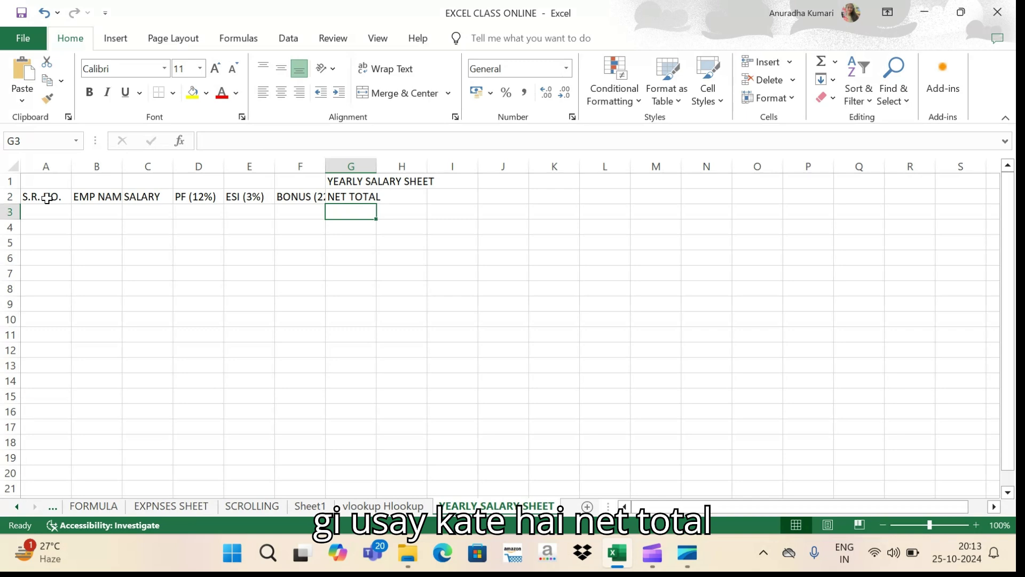
- Widen columns B through G so that each header in row 2 fits within its own column
left_click_drag(121, 168, 652, 167)
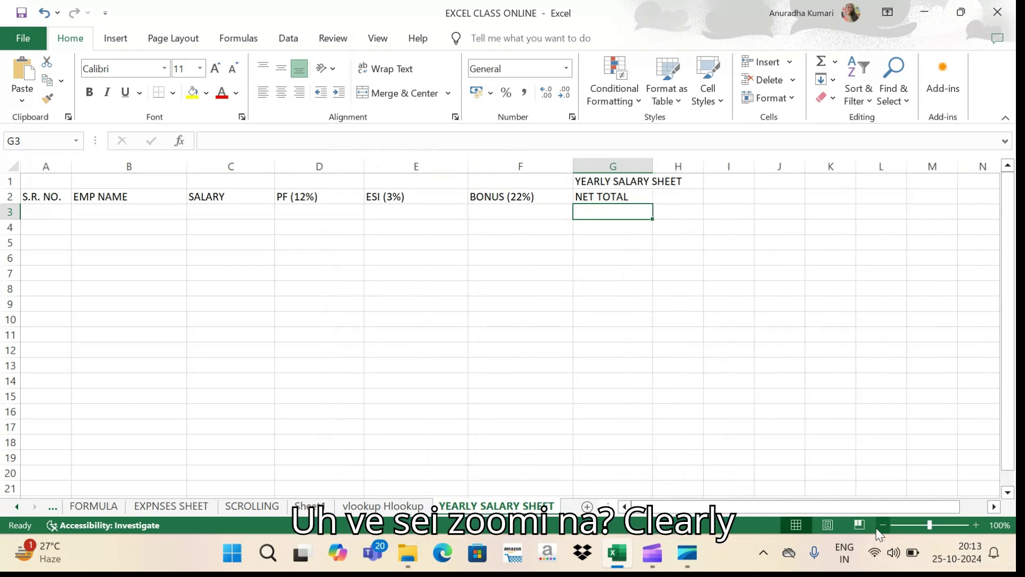
left_click(975, 525)
left_click(976, 525)
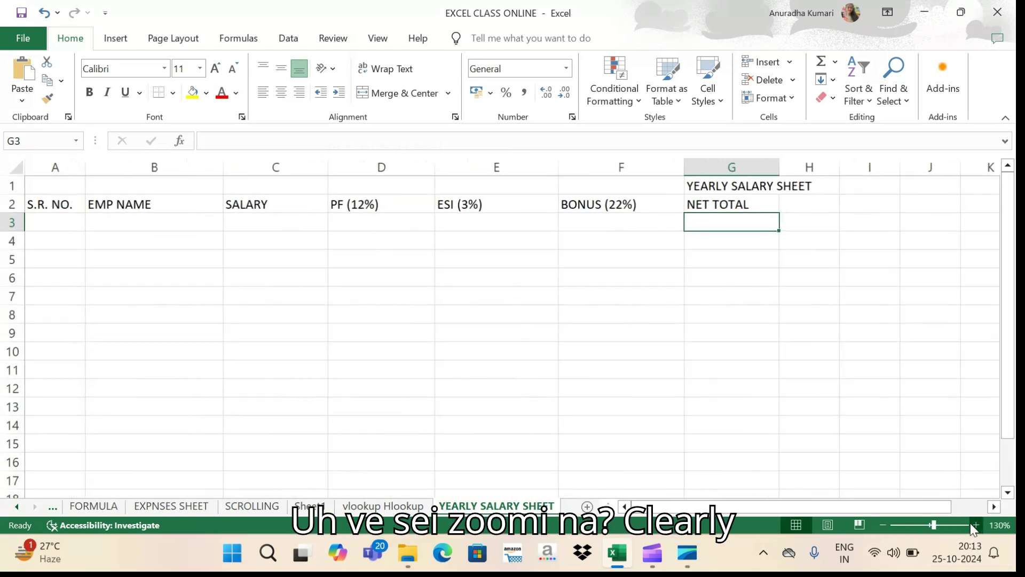
left_click(976, 524)
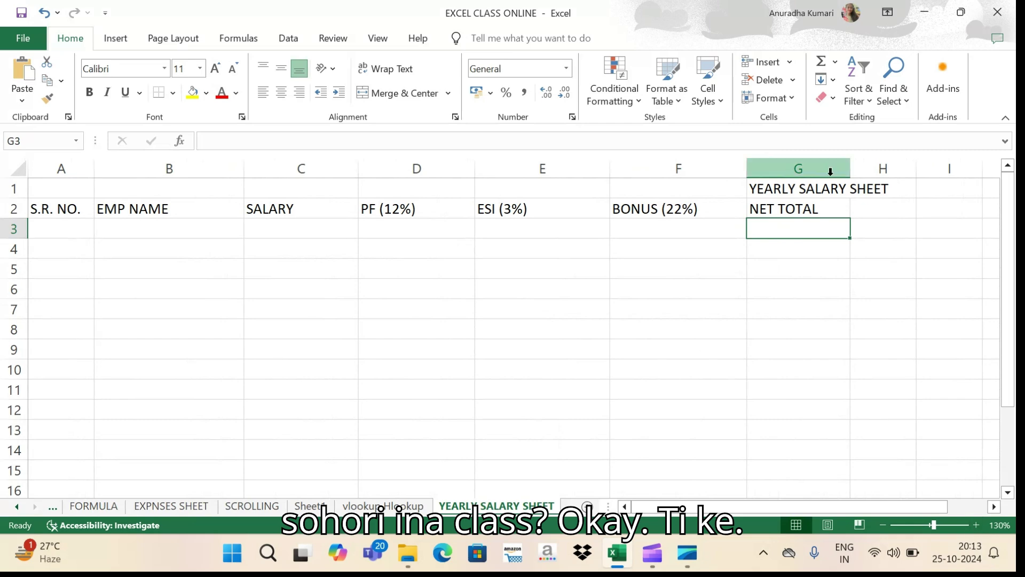
- Merge and center the YEARLY SALARY SHEET title across cells A1 to H1
left_click(803, 188)
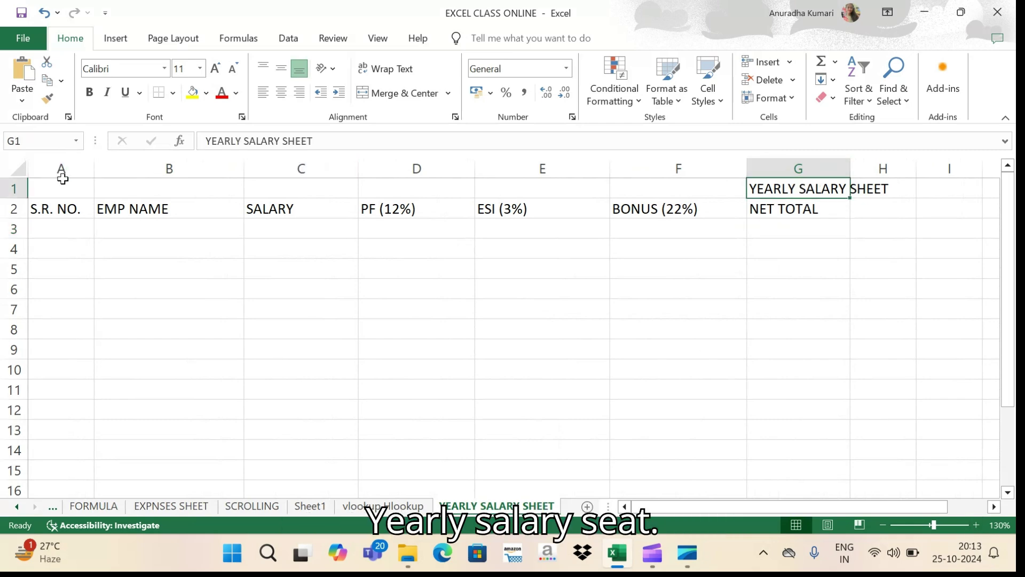
left_click_drag(68, 186, 858, 191)
left_click(398, 93)
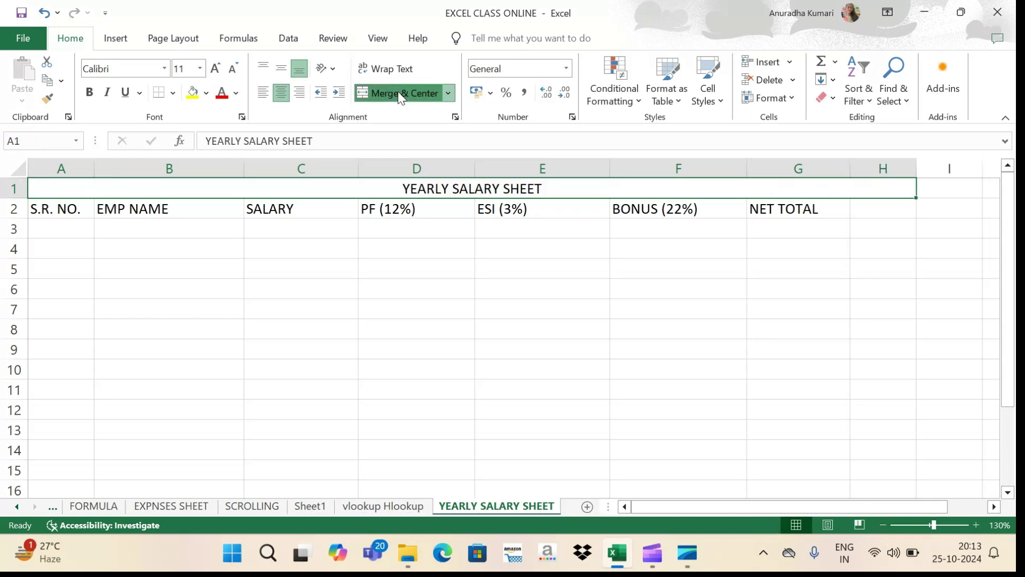
left_click(626, 346)
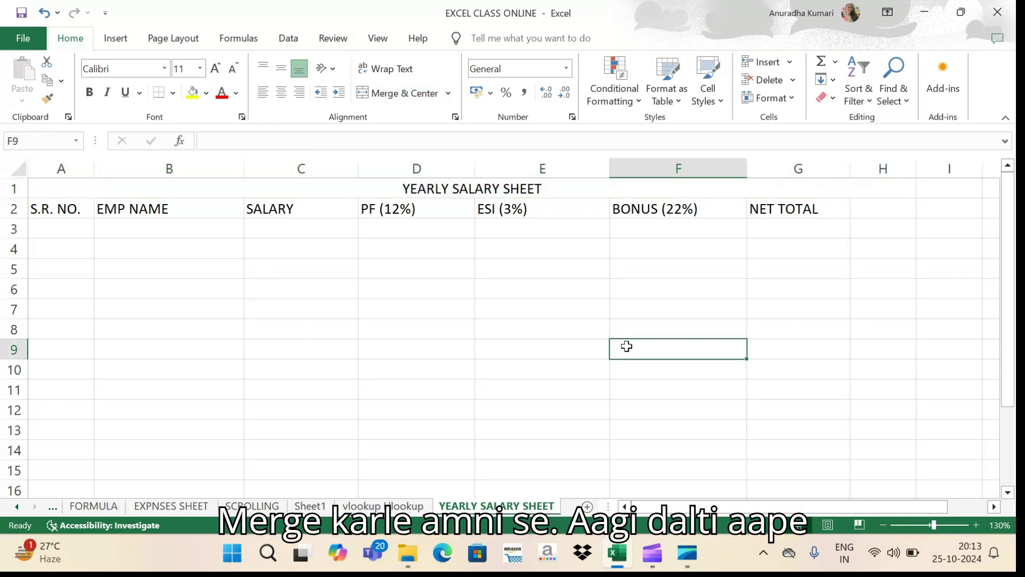
- Number the employee rows 1 to 5 under S.R. NO. in cells A3 to A7
left_click(49, 232)
type("1")
key("Return")
type("2")
key("Return")
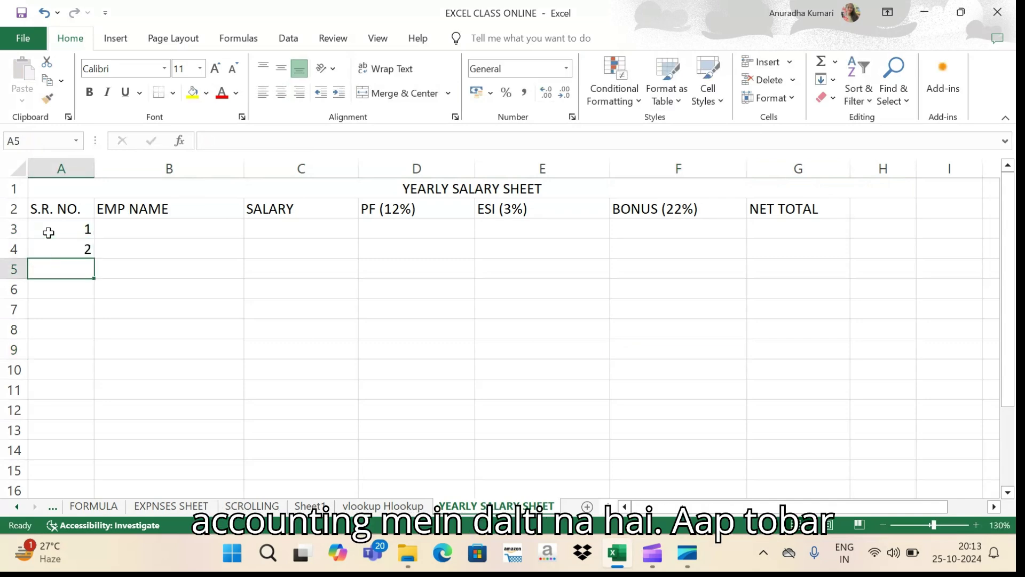
type("3")
key("Return")
type("4")
key("Return")
type("5")
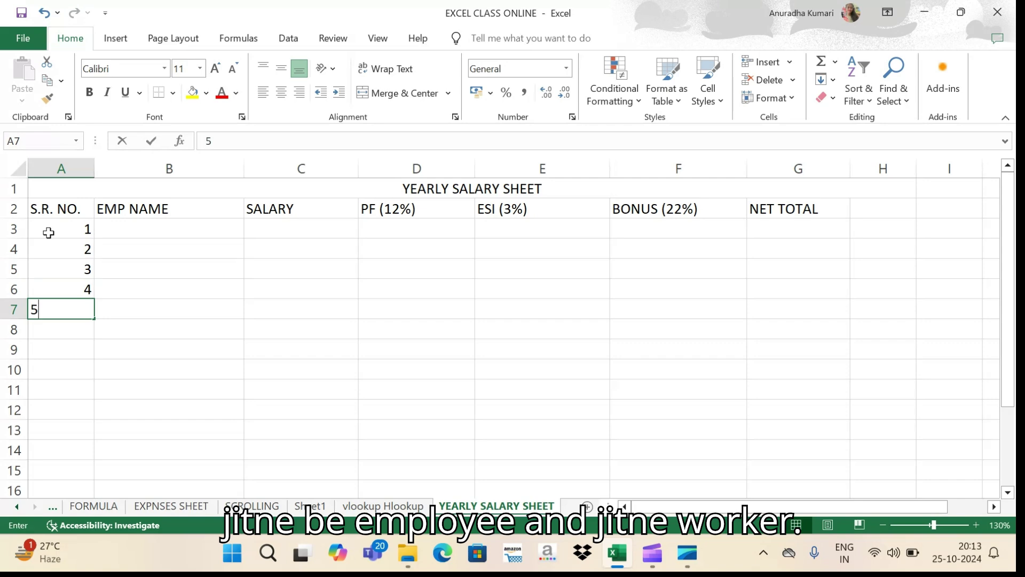
key("Tab")
key("Up")
key("Up")
key("Up")
key("Up")
key("Up")
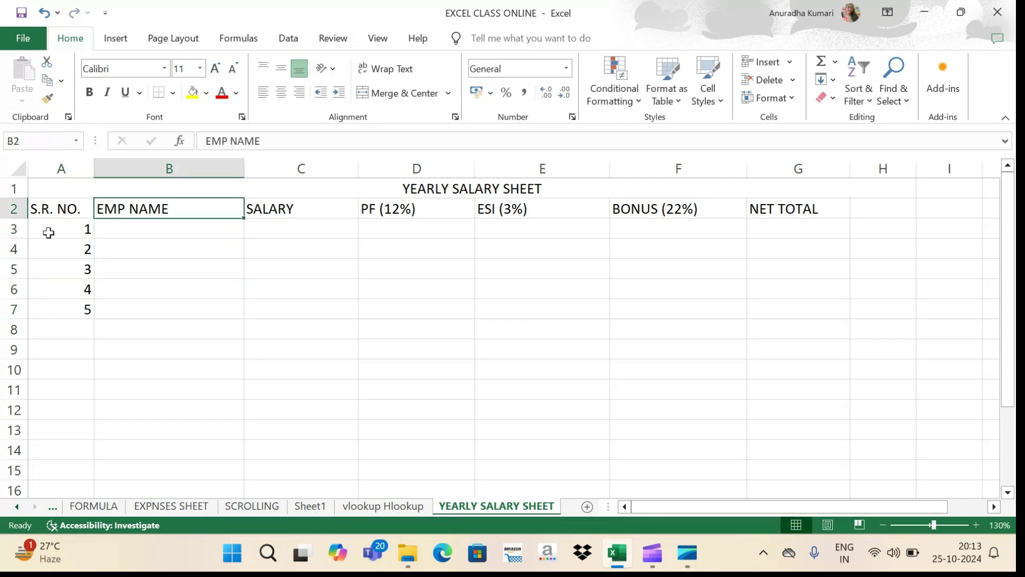
key("Down")
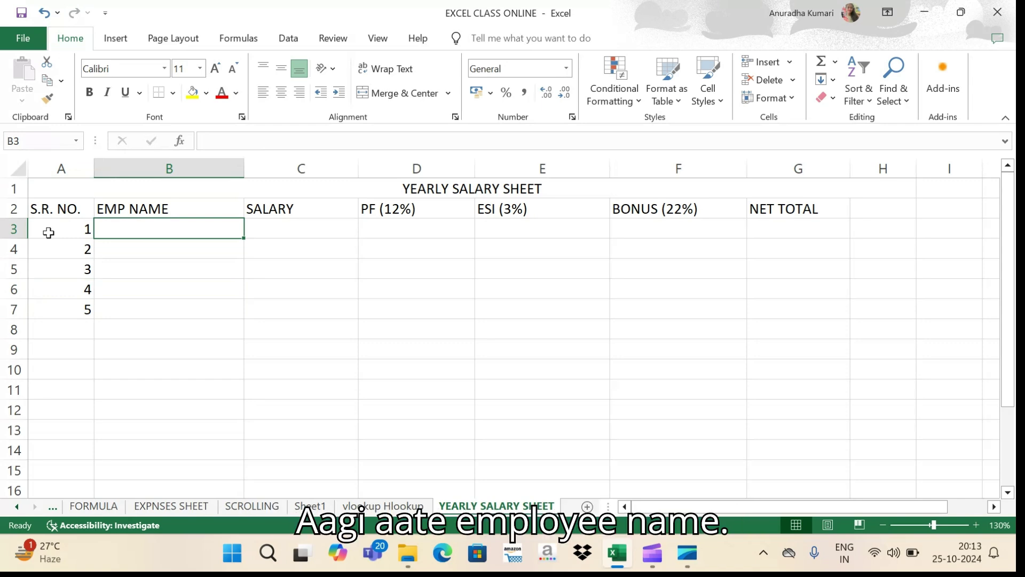
type("ANU")
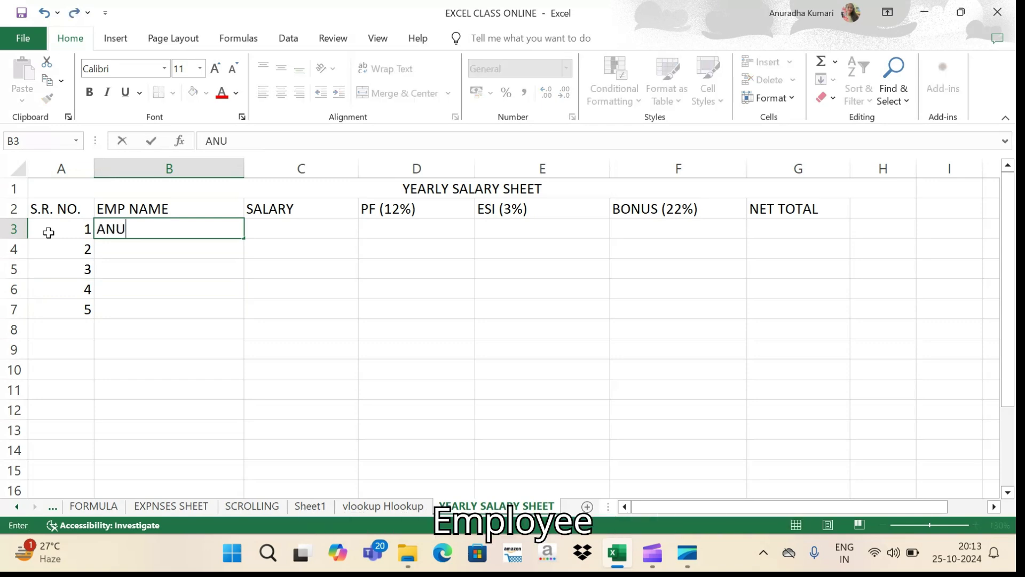
type("RAD")
key("BackSpace")
key("BackSpace")
key("BackSpace")
key("BackSpace")
key("BackSpace")
key("BackSpace")
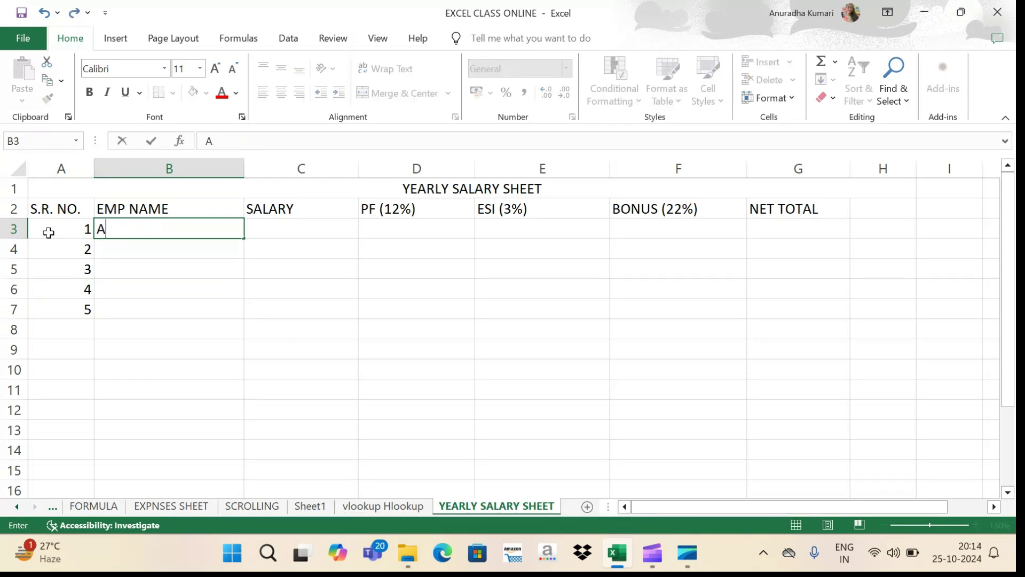
- Fill cells B3 to B7 with employee names by autofilling from the first employee's name in B3, replacing the repeated name in B7
type("ROSHAN")
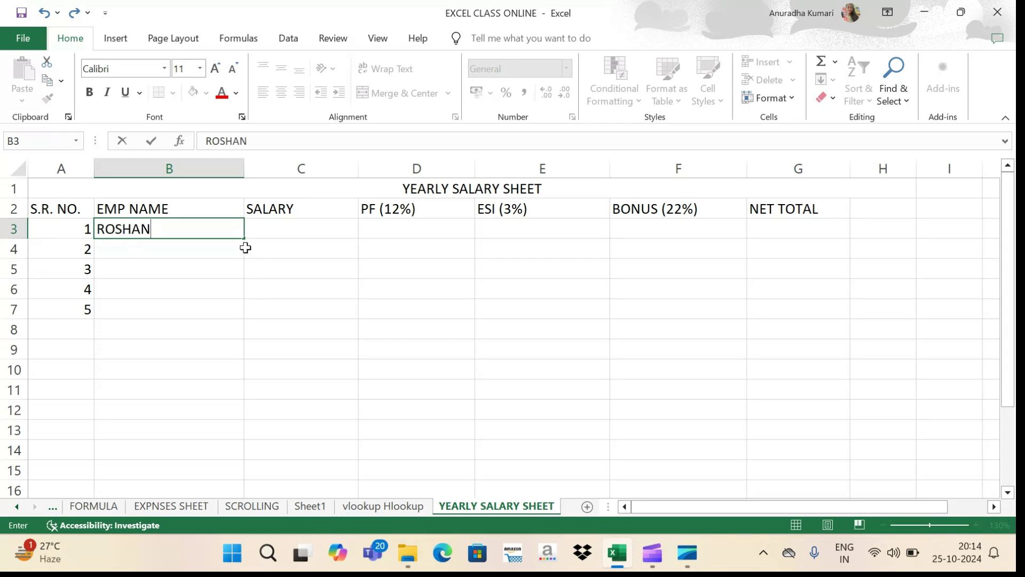
left_click_drag(244, 241, 243, 315)
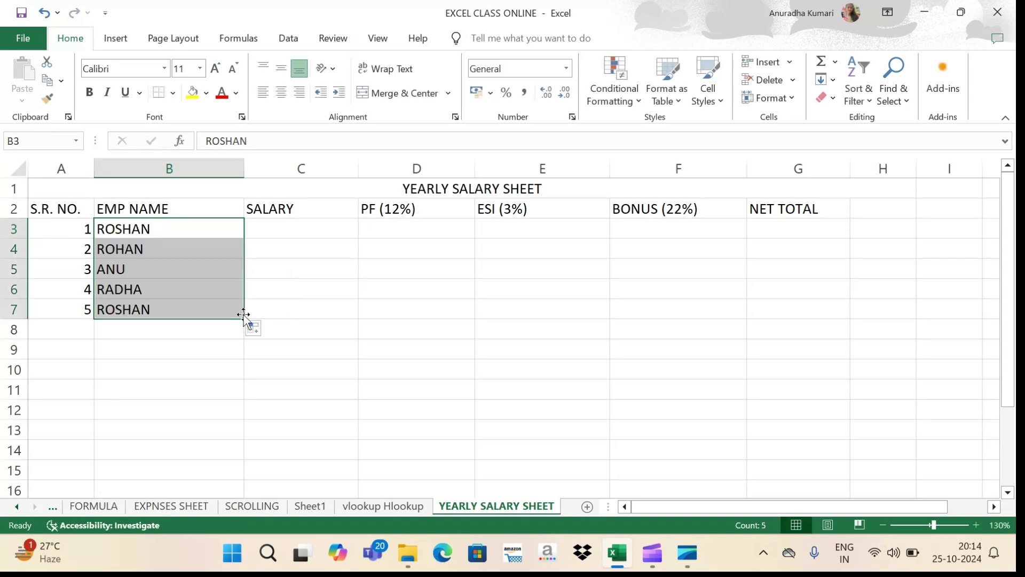
left_click(203, 309)
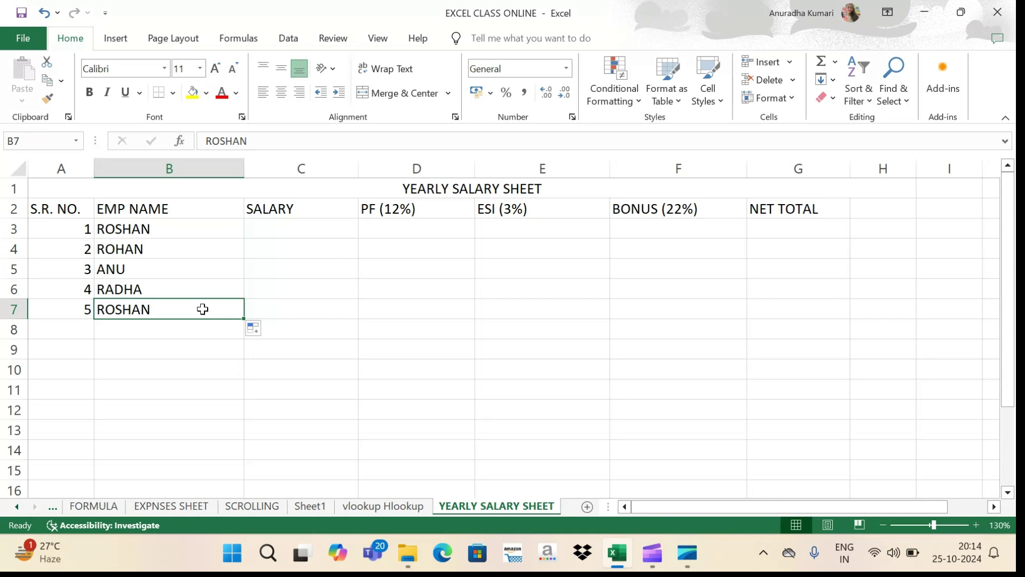
type("ANUJ")
key("Tab")
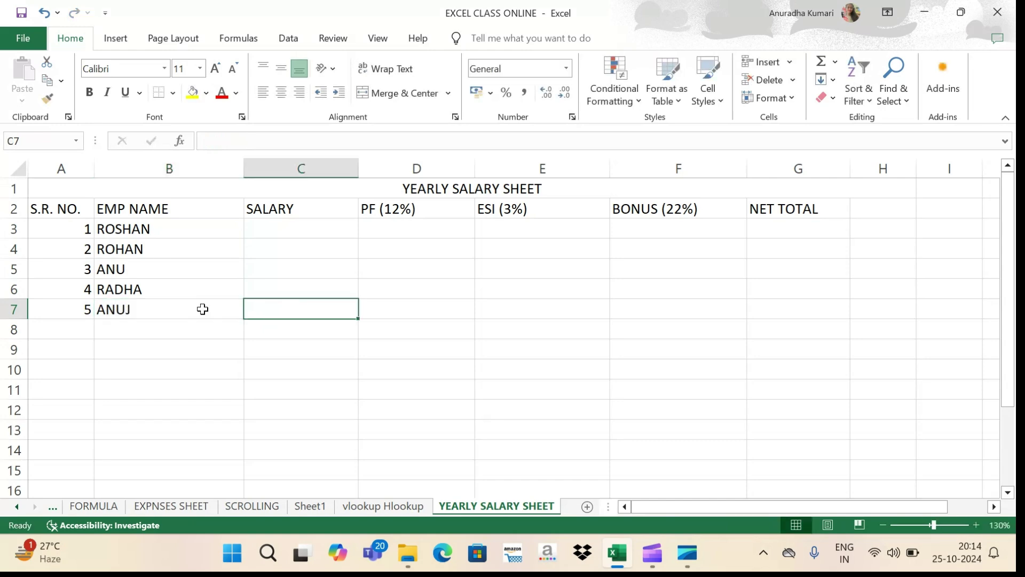
- Enter the salaries 34556, 4456 and 546546 for the first three employees in cells C3 to C5
key("Up")
key("Up")
key("Up")
key("Up")
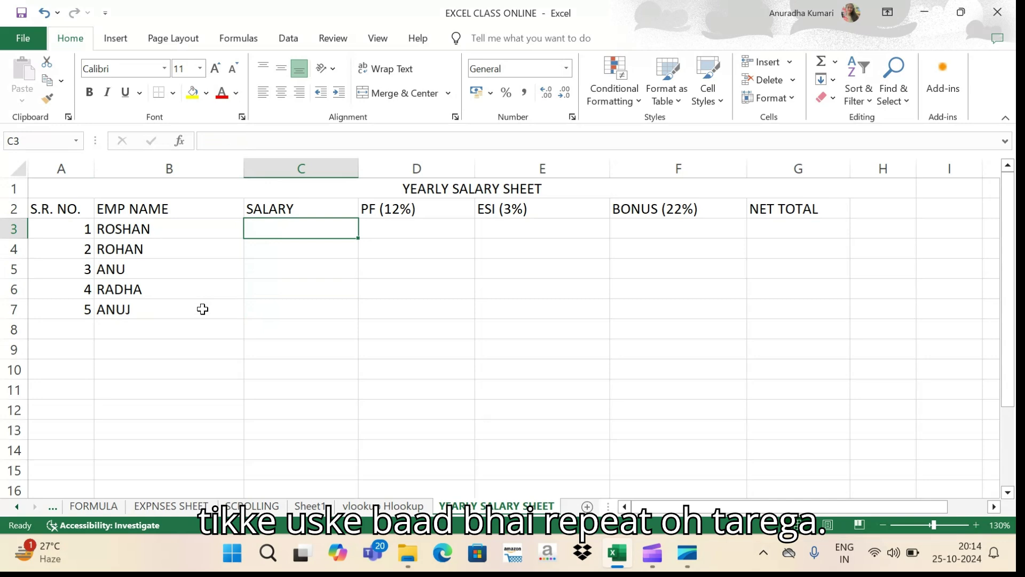
type("34556")
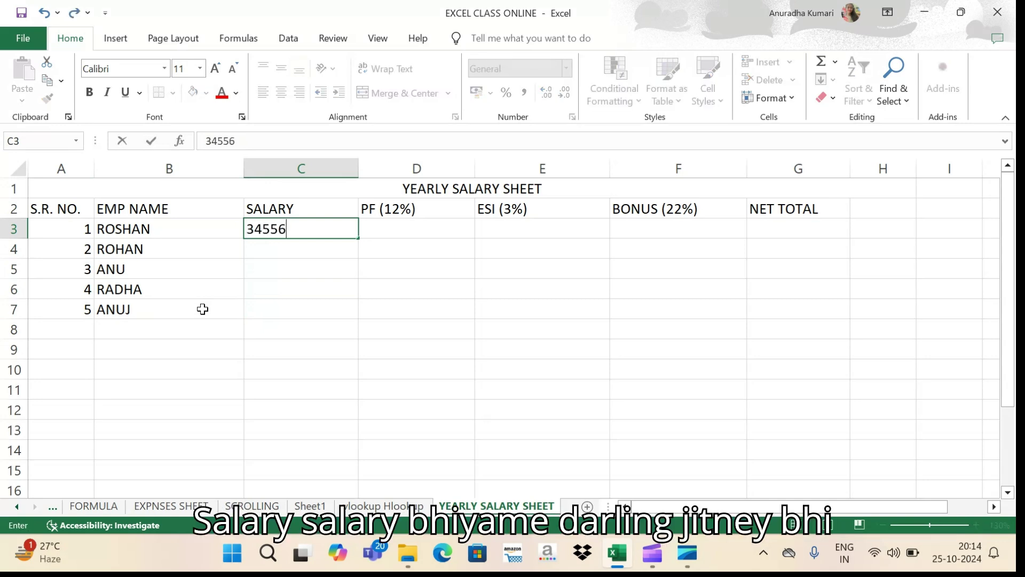
key("Return")
type("4456")
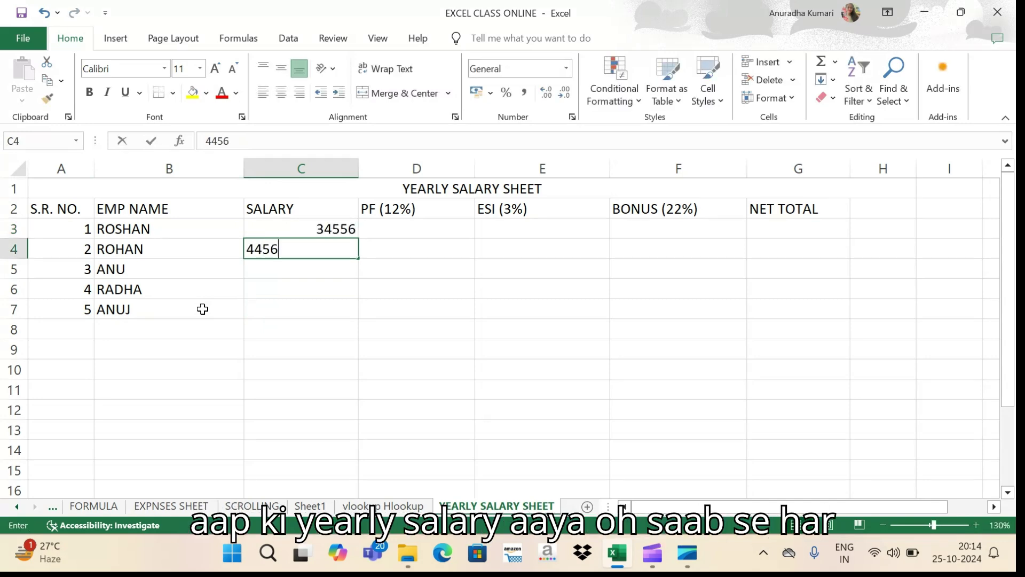
key("Return")
type("546546")
key("Return")
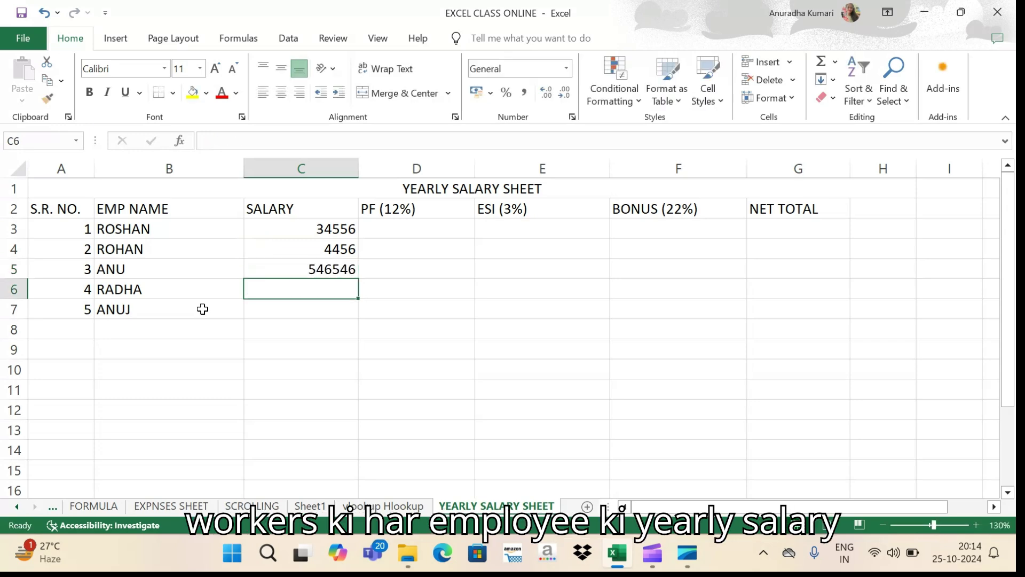
- Enter the salaries 456 in cell C6 and 546565 in cell C7 for the last two employees
type("456")
key("Return")
type("5465")
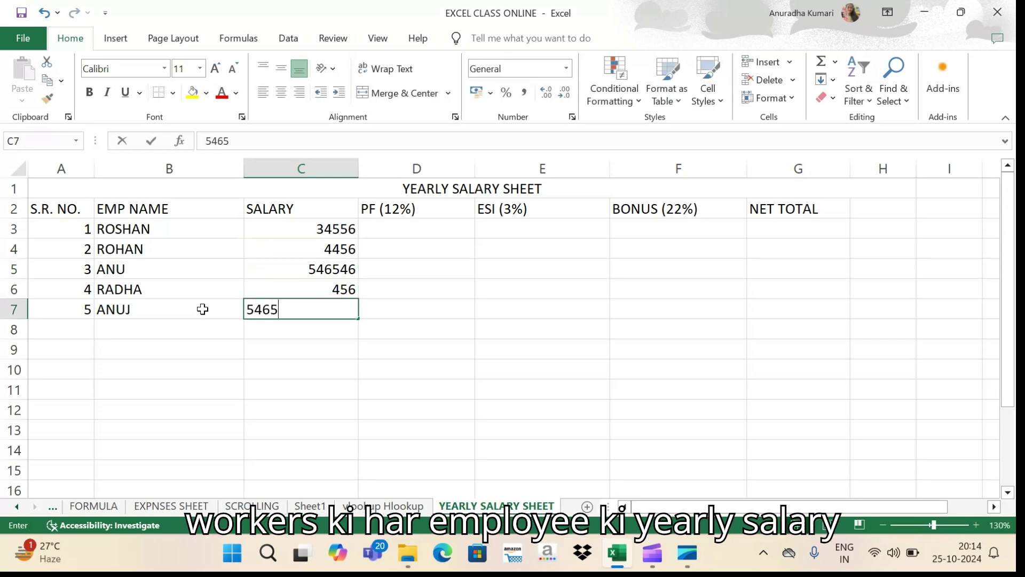
type("6547")
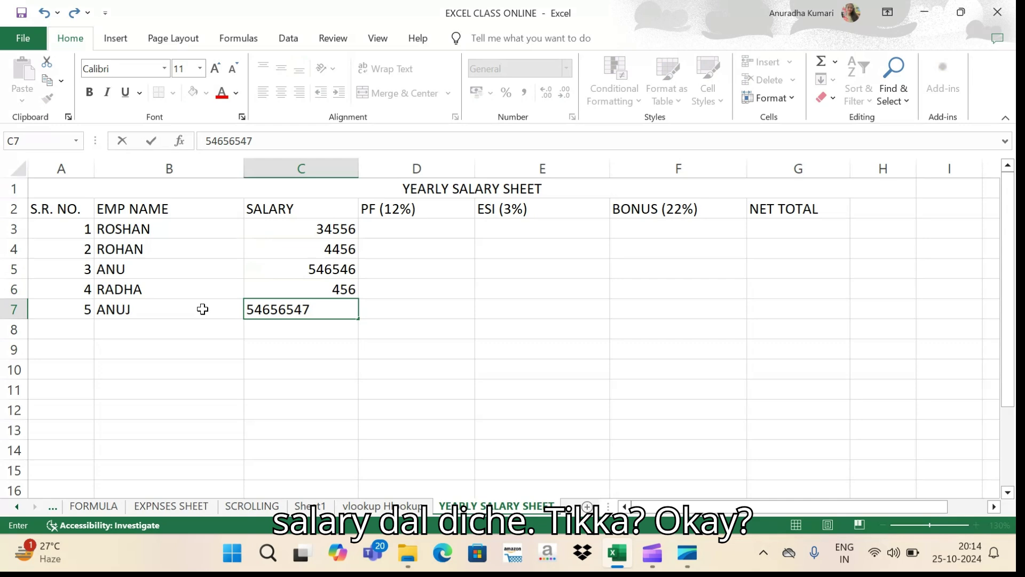
key("BackSpace")
key("BackSpace")
key("Up")
- Calculate the first employee's PF in cell D3 with the formula =C3*12%
key("Up")
key("Up")
key("Up")
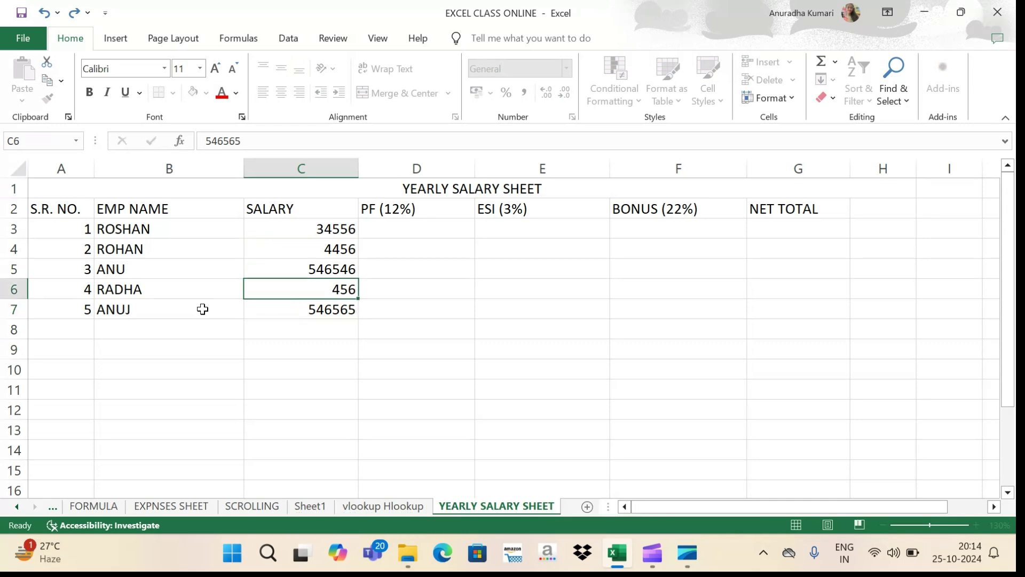
key("Right")
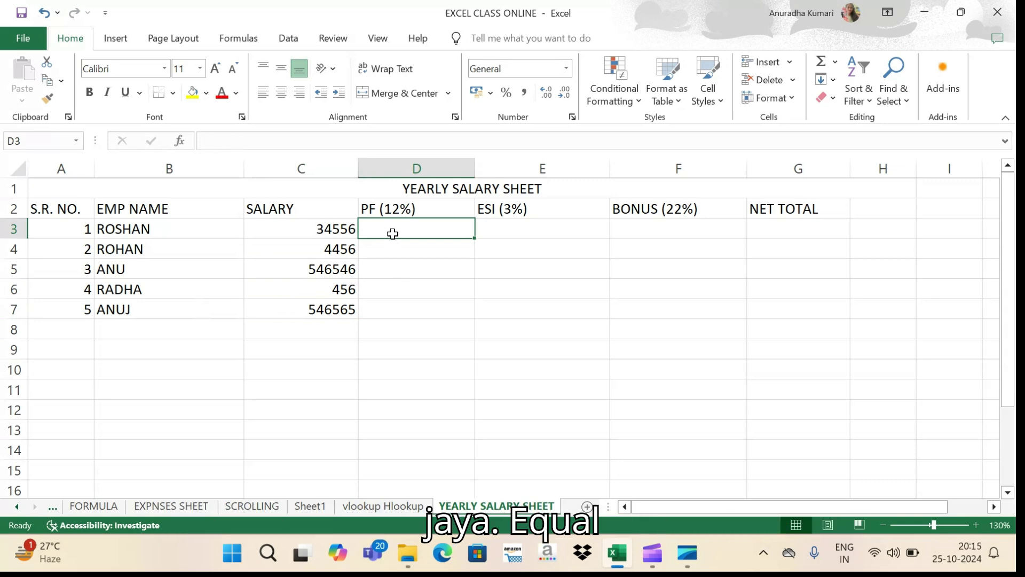
type("=")
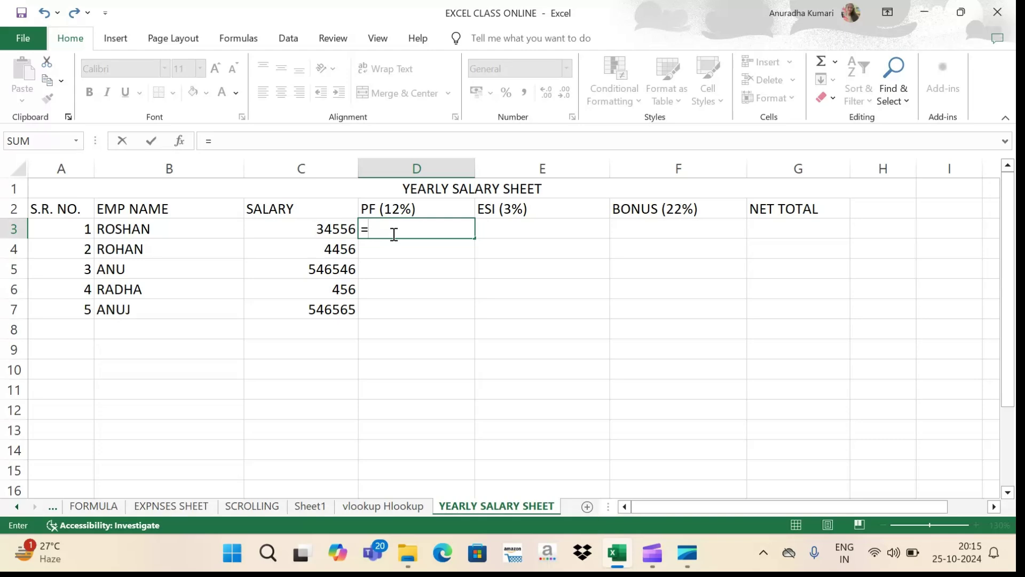
left_click(325, 228)
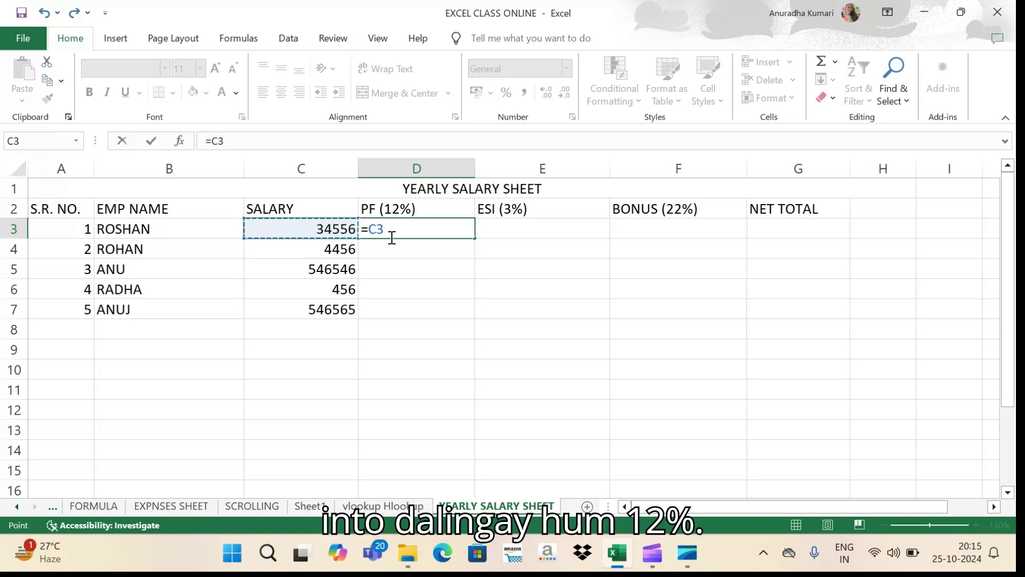
type("*12%")
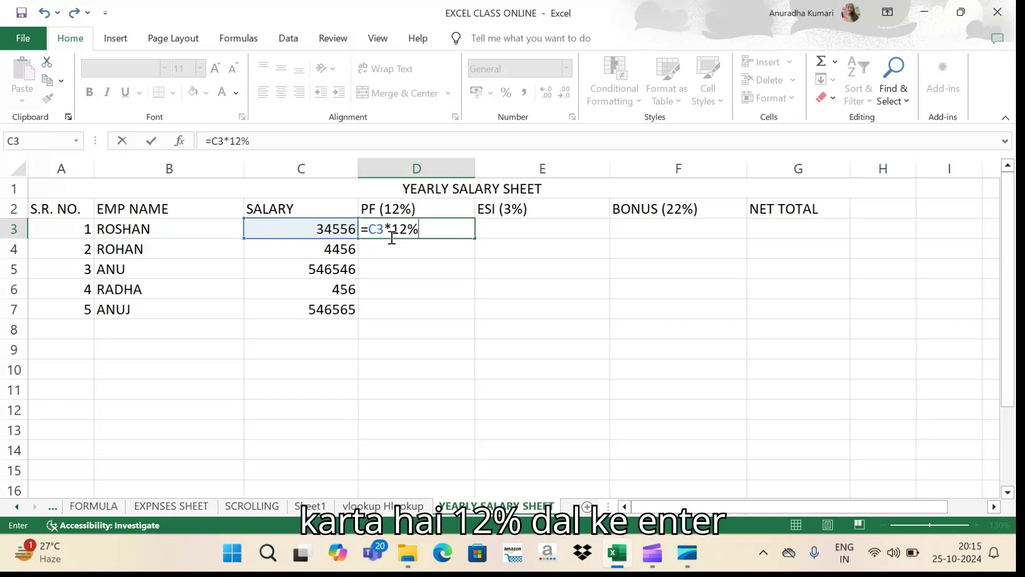
key("Return")
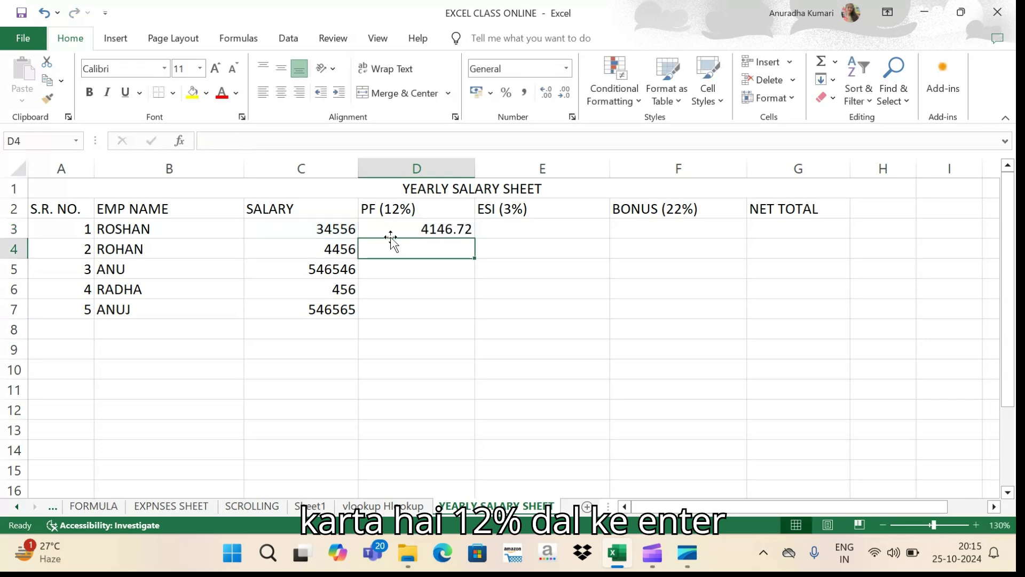
- Calculate the first employee's ESI in cell E3 with the formula =C3*3%
left_click(496, 234)
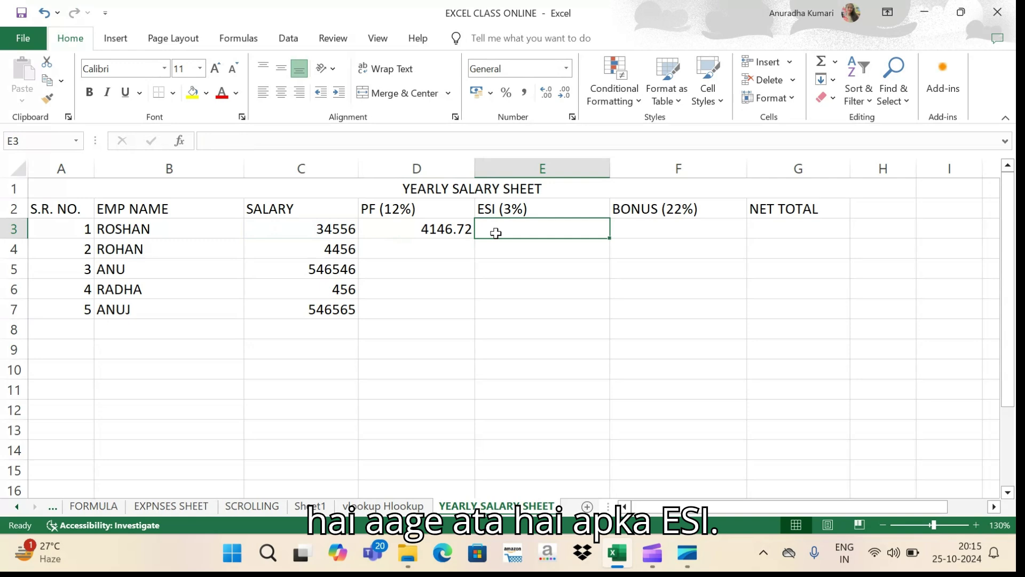
type("=")
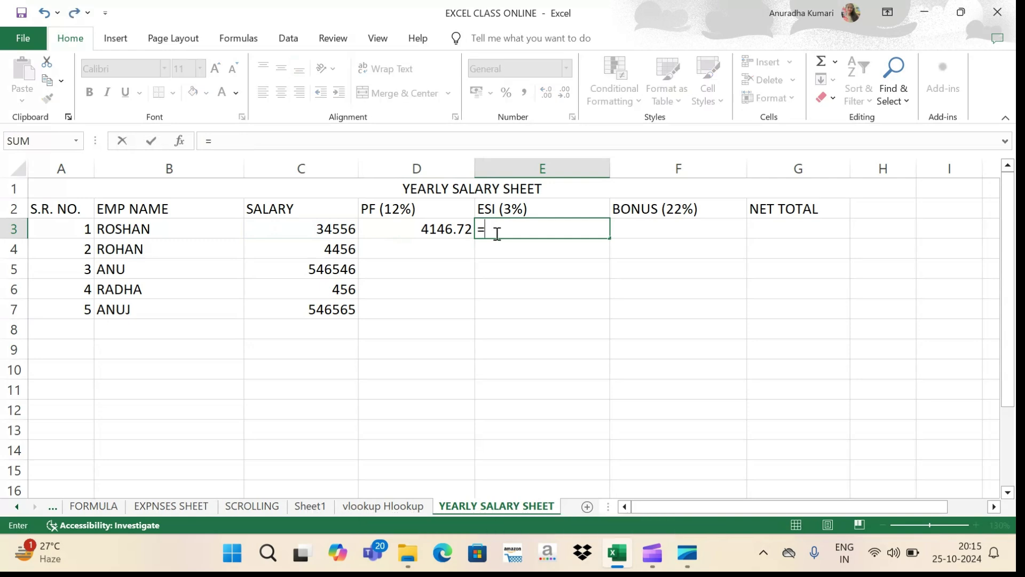
left_click(332, 224)
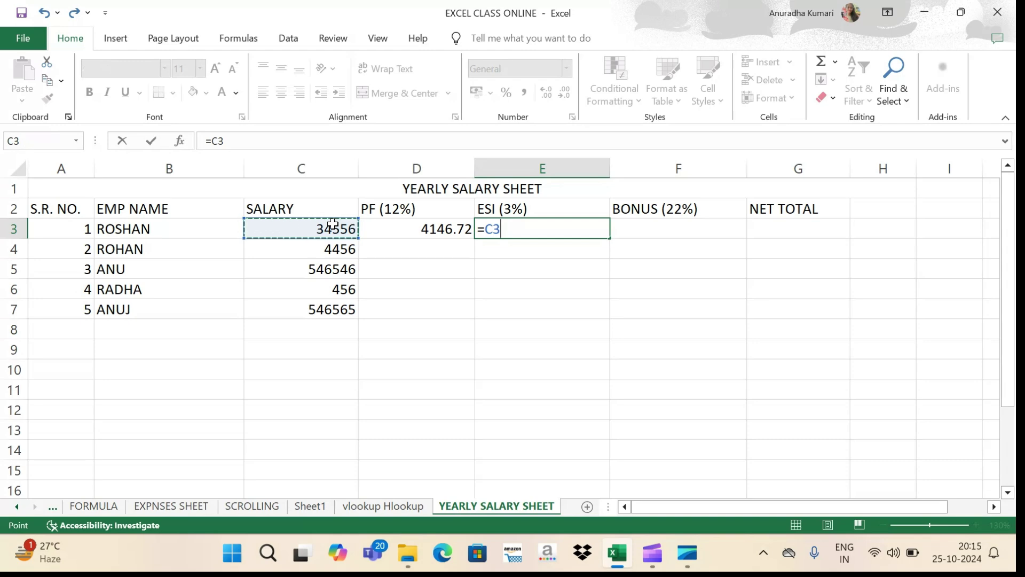
type("*3%")
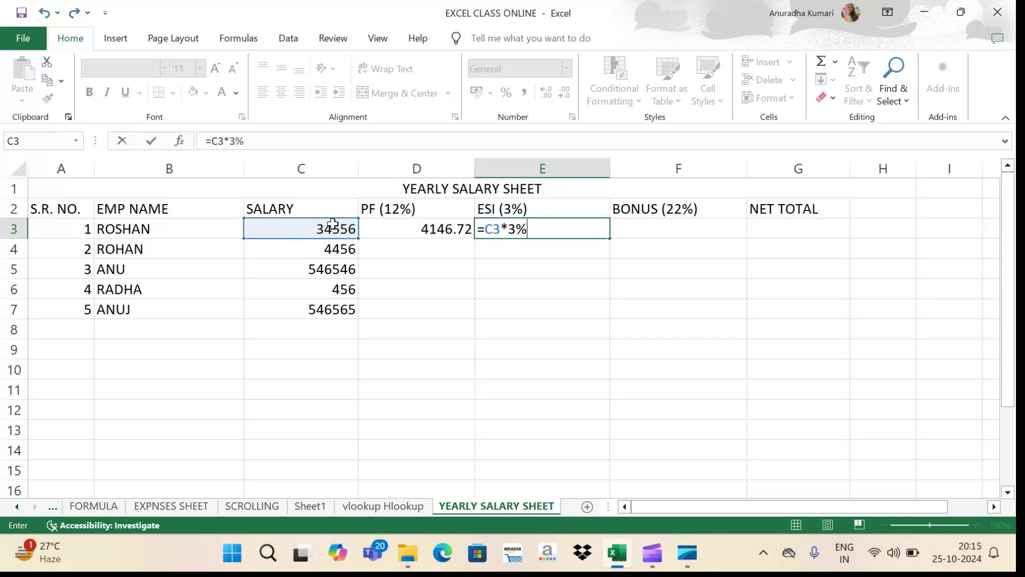
key("Return")
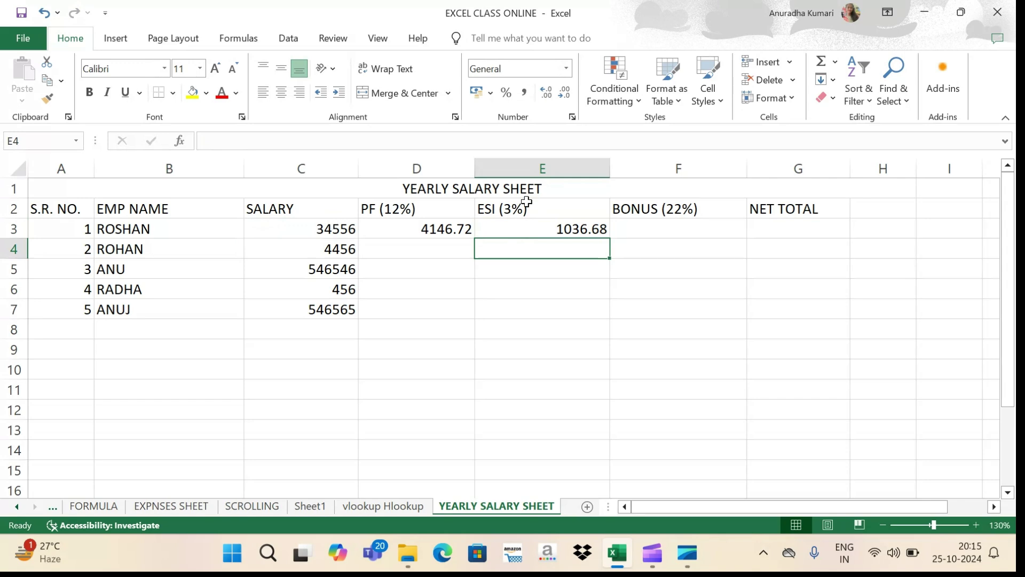
- Calculate the first employee's bonus in cell F3 with the formula =C3*22%
left_click(653, 228)
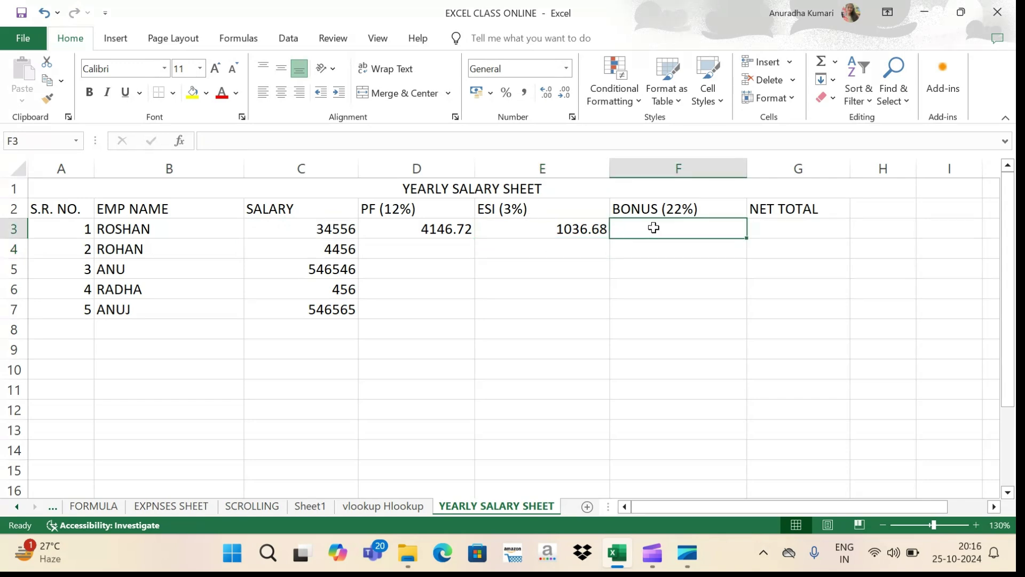
type("=")
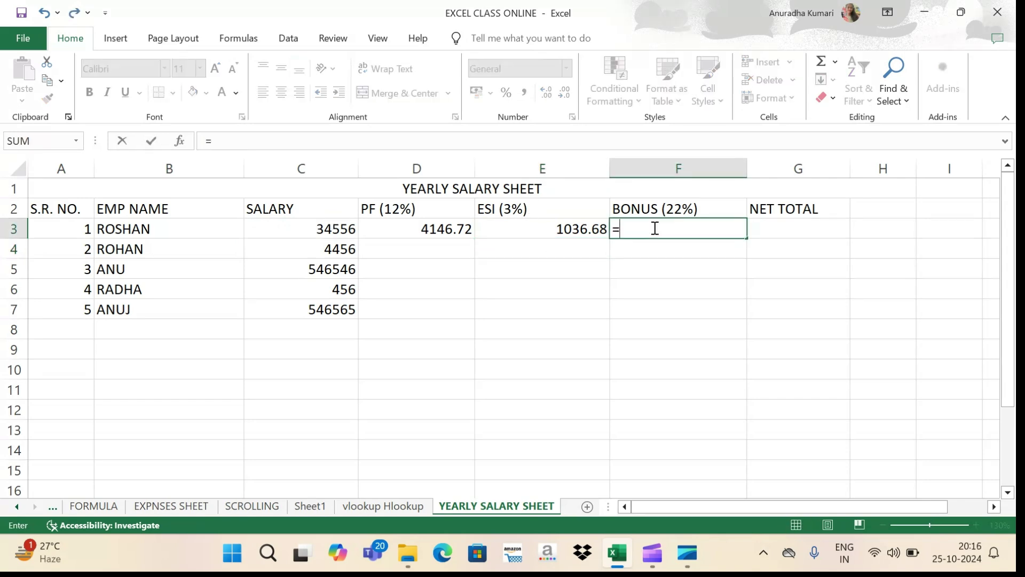
left_click(348, 229)
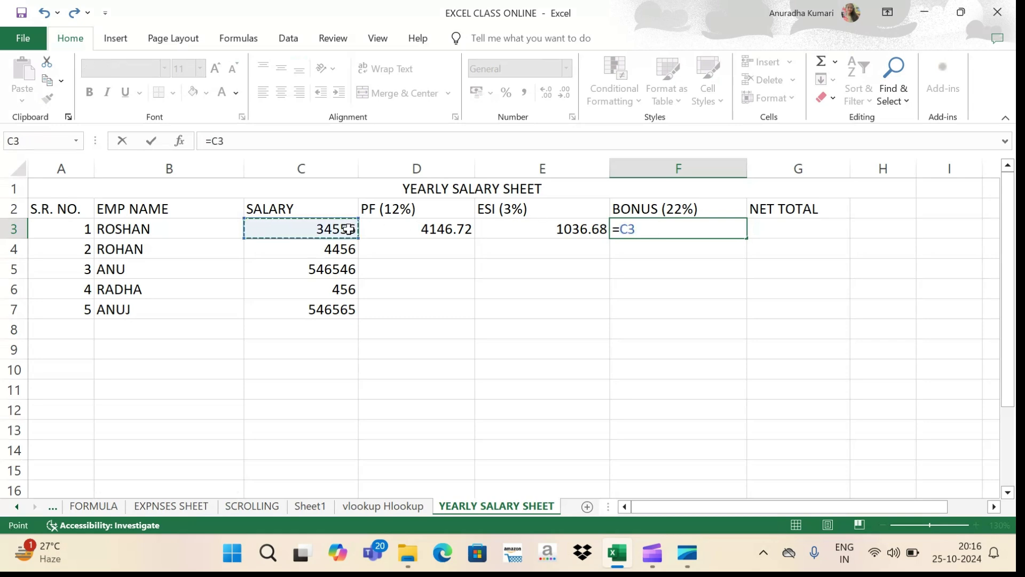
type("*22")
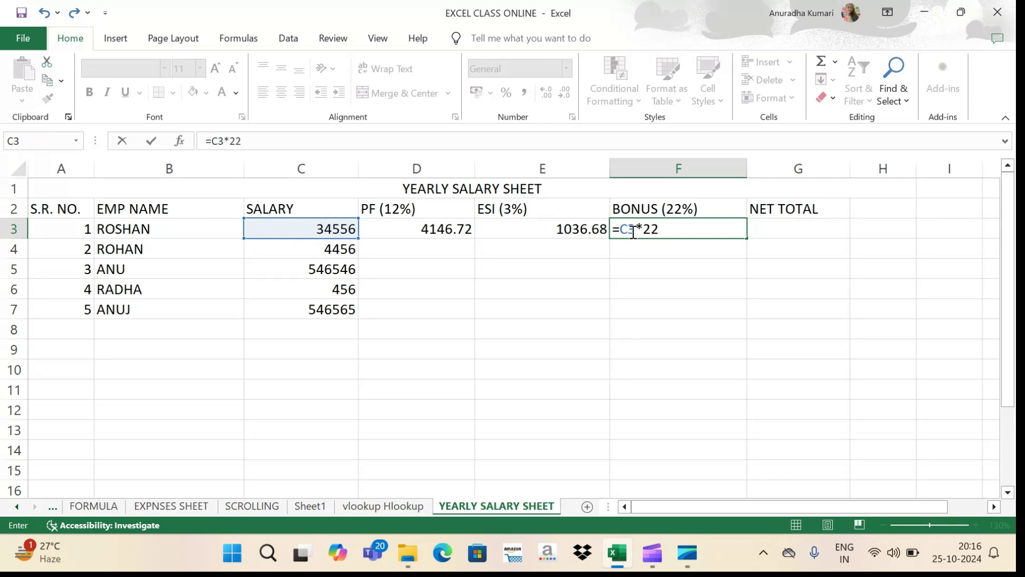
type("%")
key("Return")
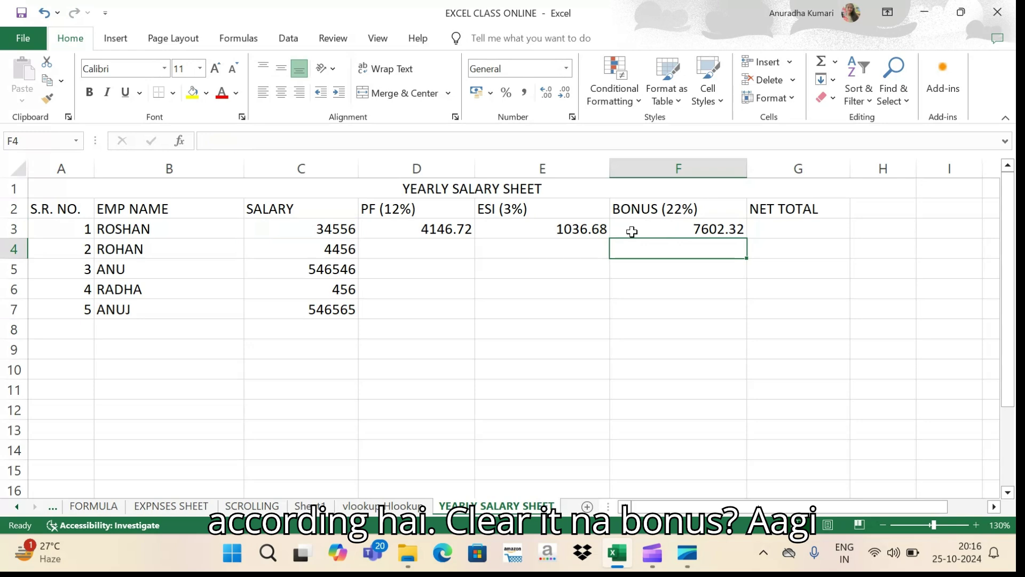
- Calculate the first employee's net total in cell G3 with the formula =C3-D3-E3+F3
left_click(777, 225)
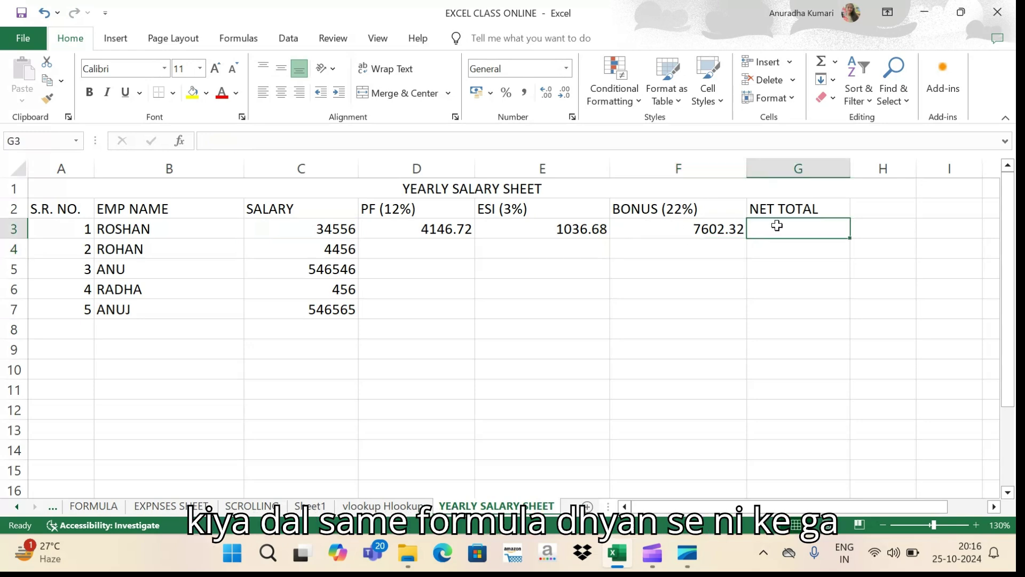
type("=")
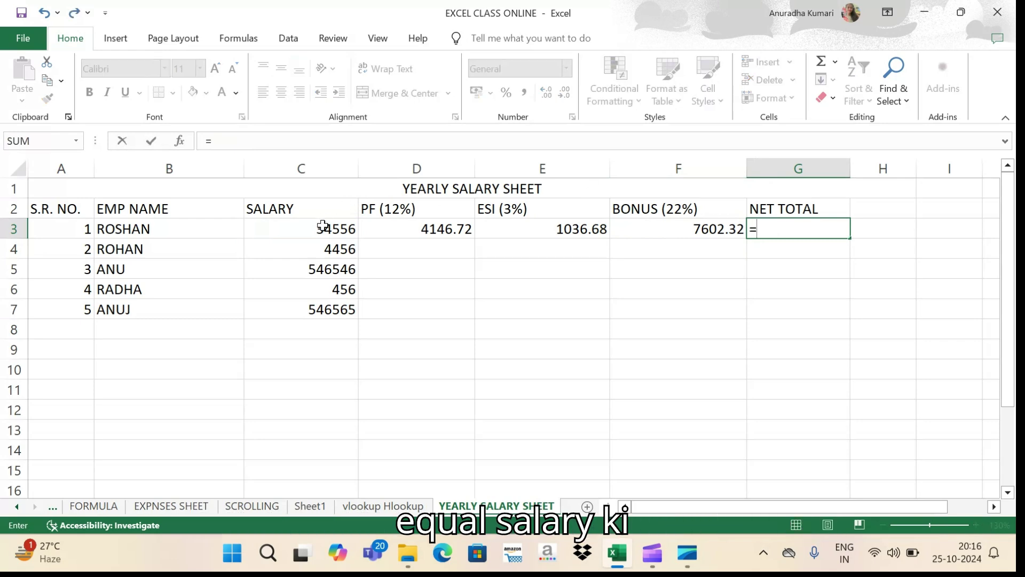
left_click(322, 227)
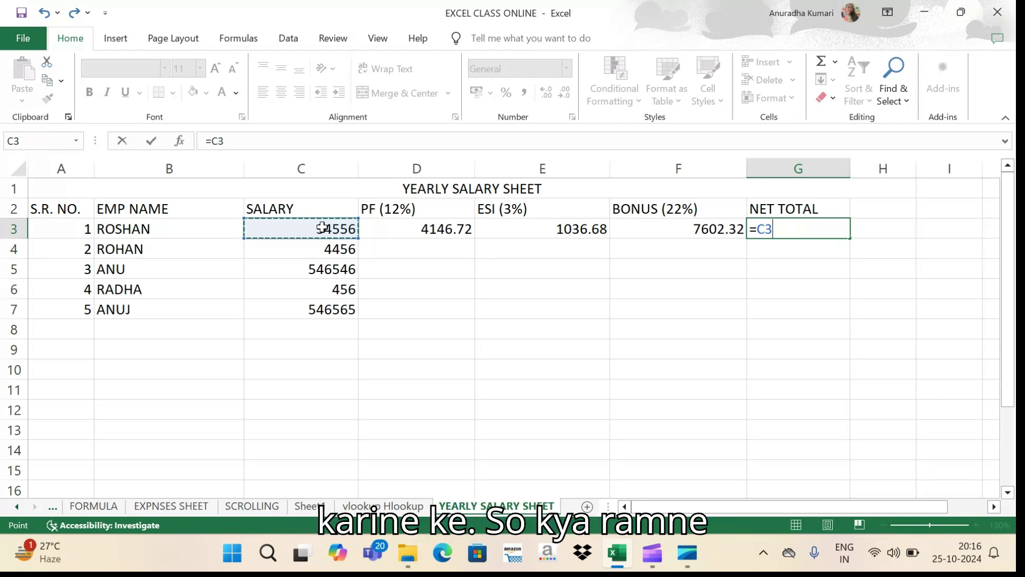
type("-")
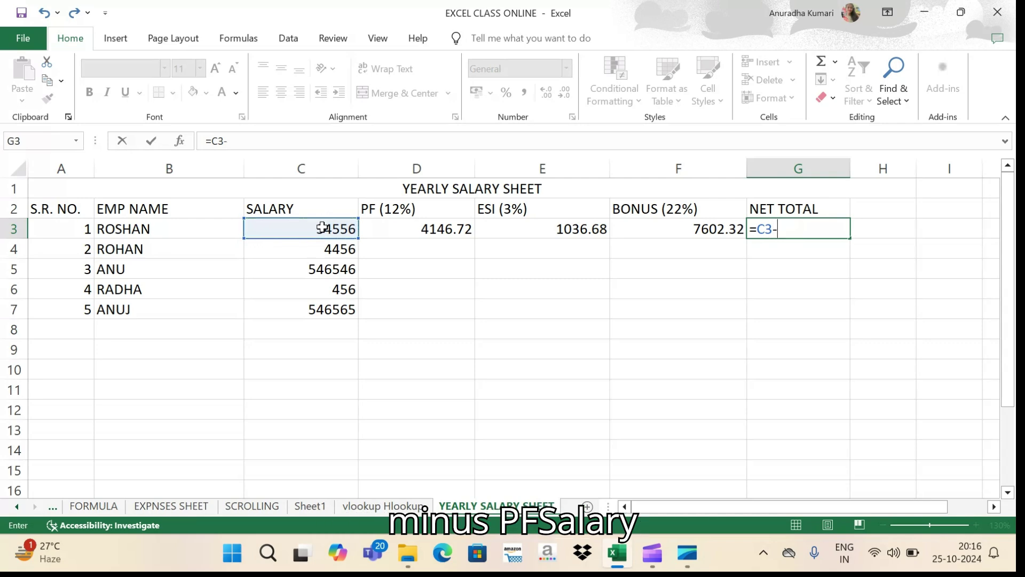
left_click(384, 231)
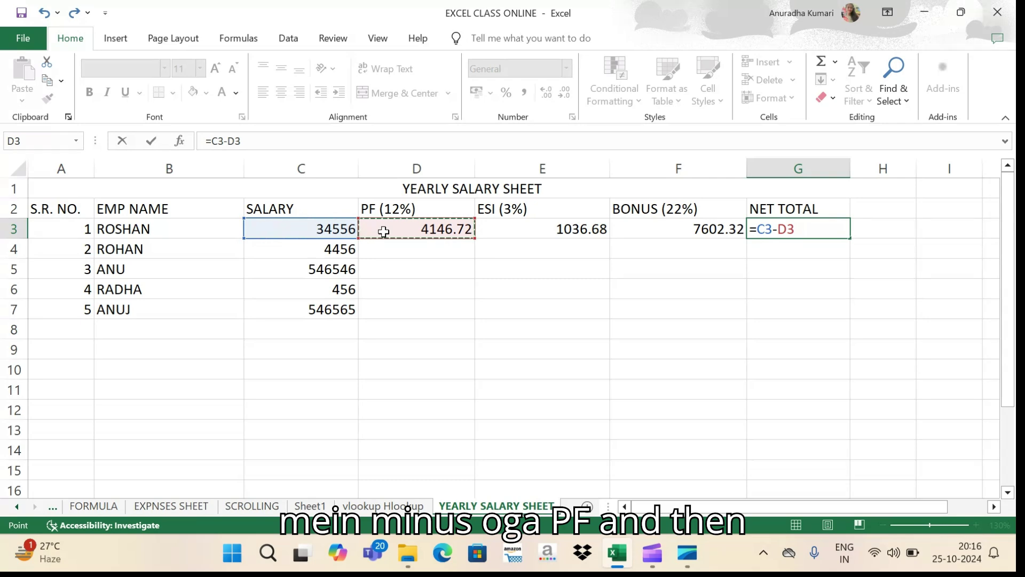
type("-")
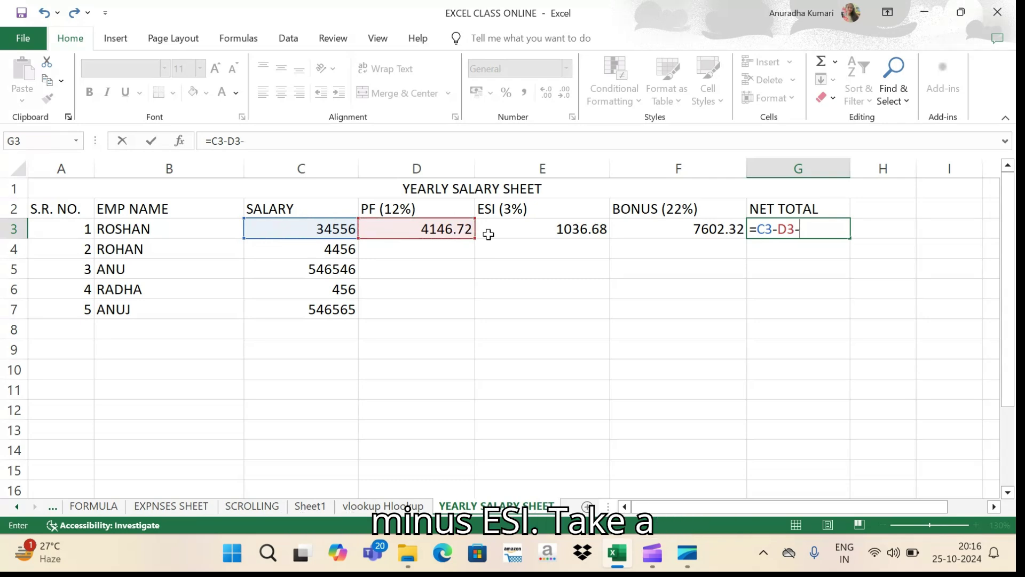
left_click(505, 233)
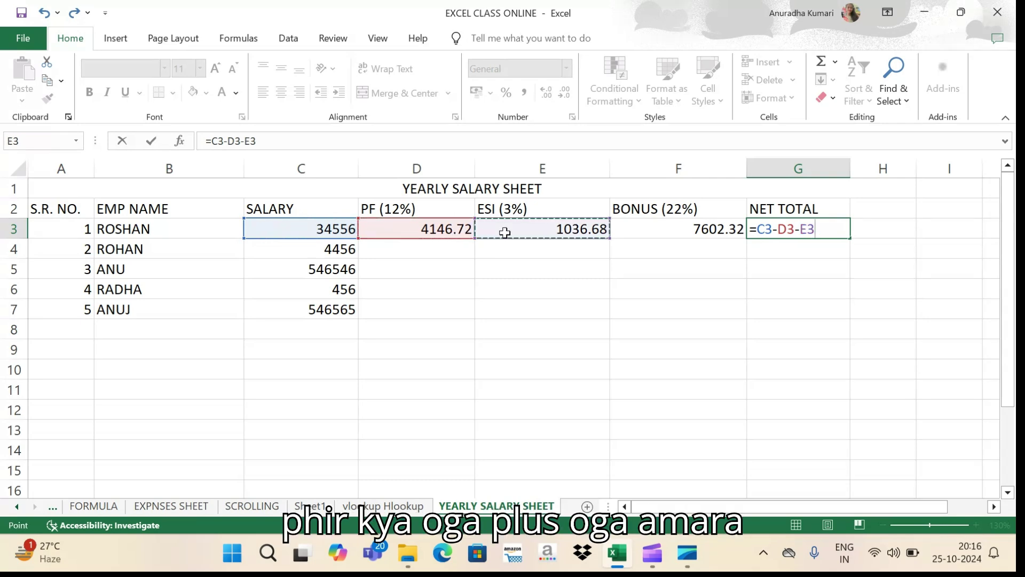
type("+")
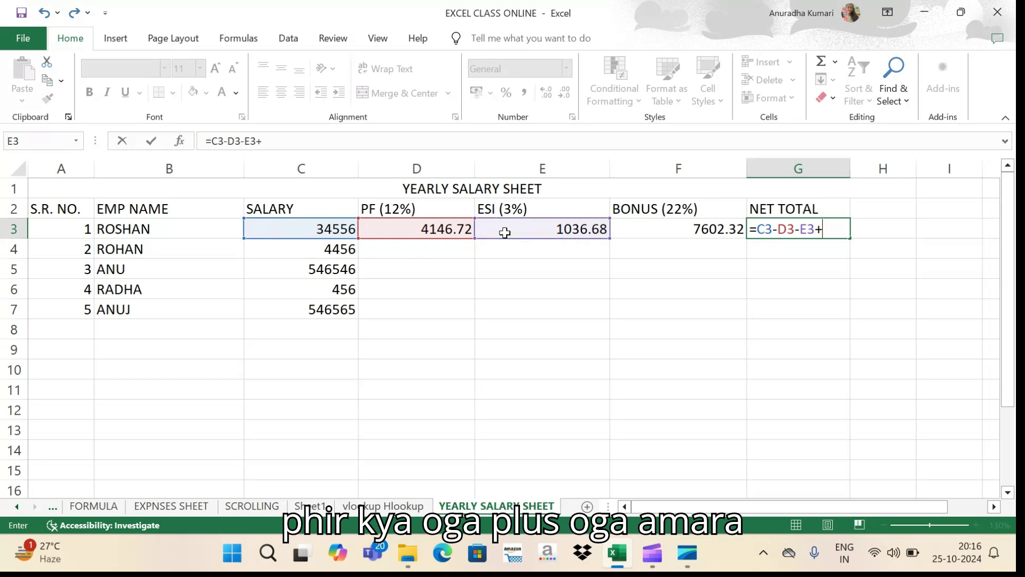
left_click(636, 229)
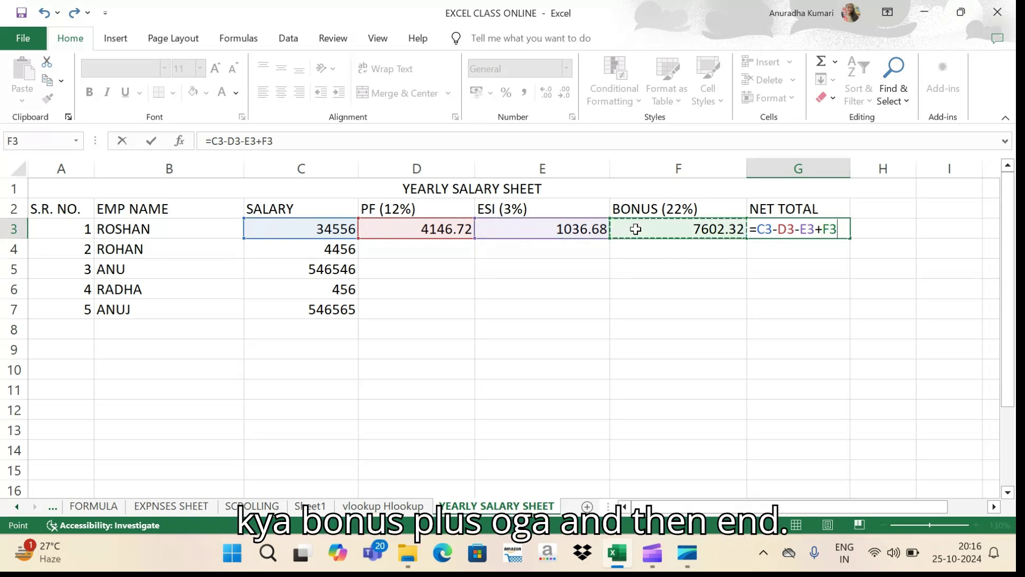
key("Return")
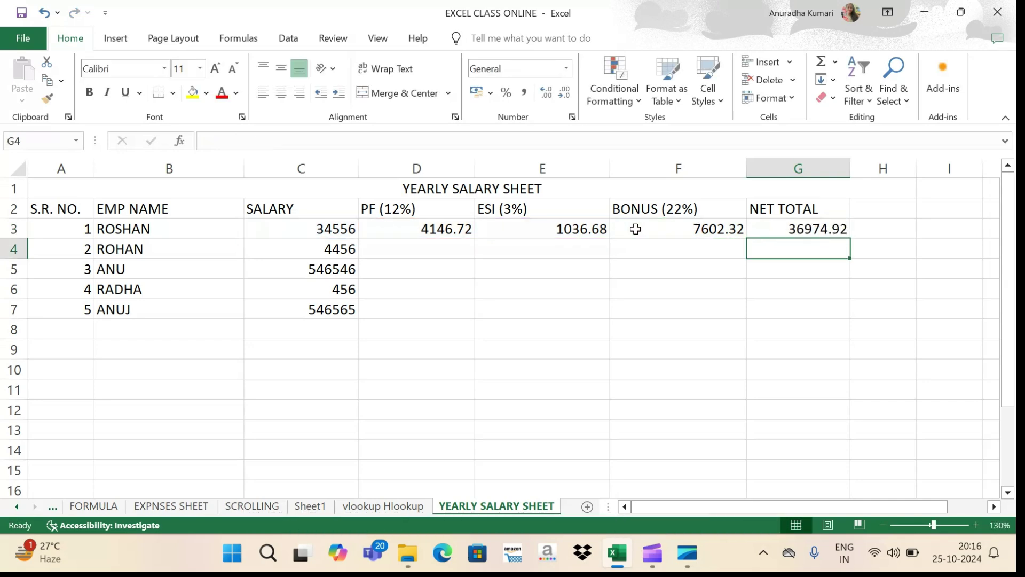
left_click(810, 229)
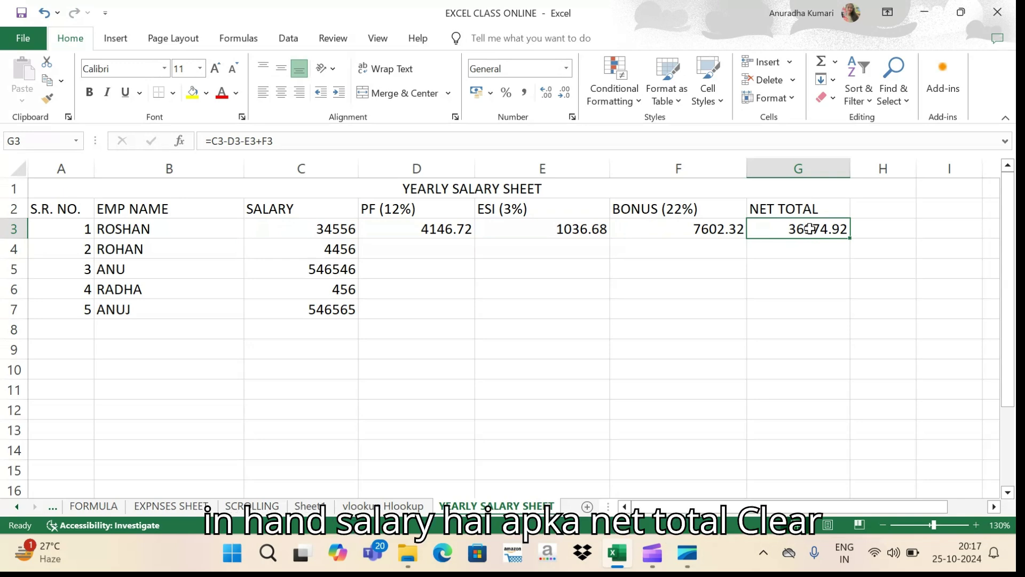
- Fill the PF, ESI, bonus and net total formulas in D3:G3 down to row 7 for the remaining employees
left_click(462, 229)
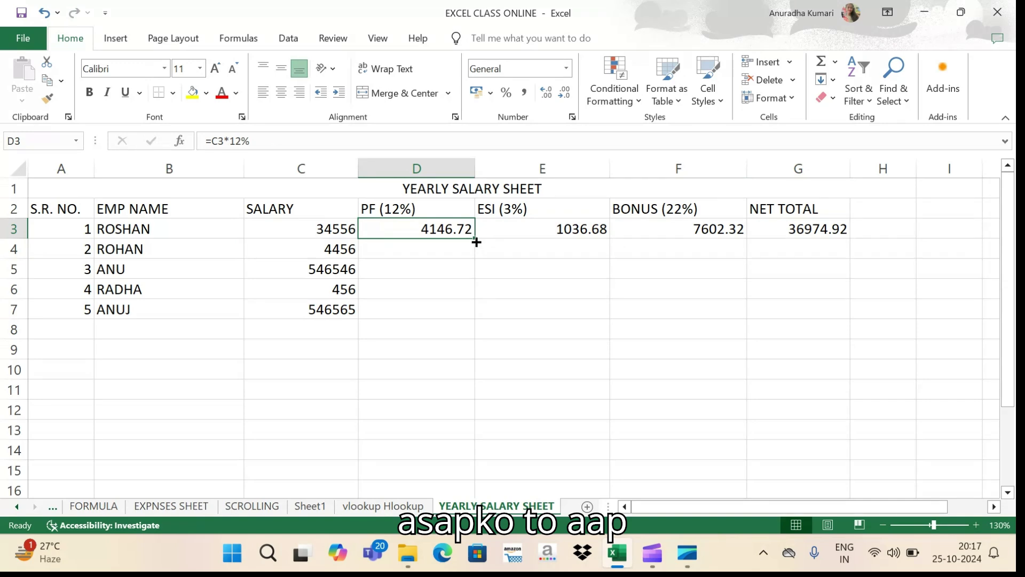
left_click_drag(475, 238, 474, 316)
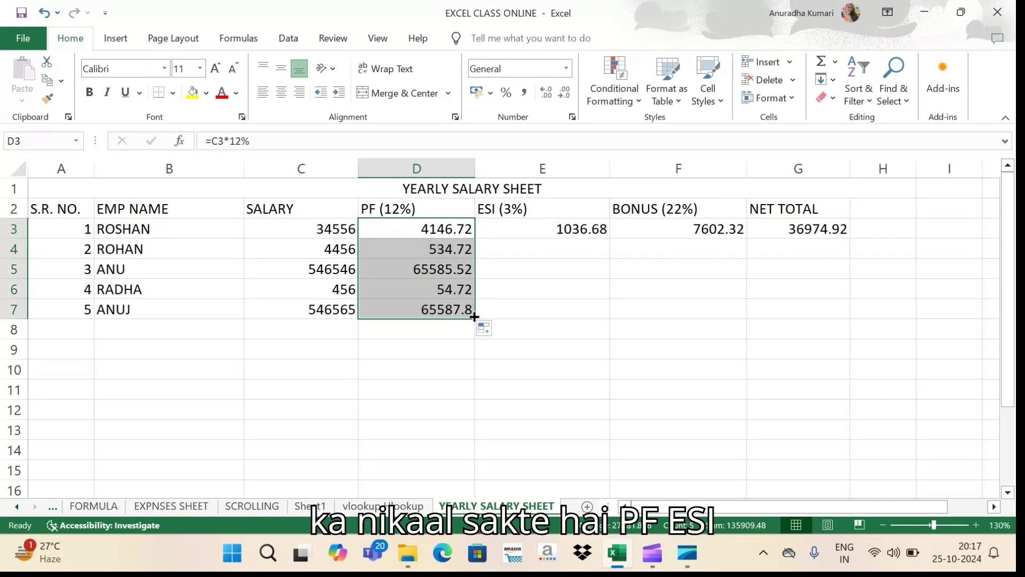
left_click(581, 229)
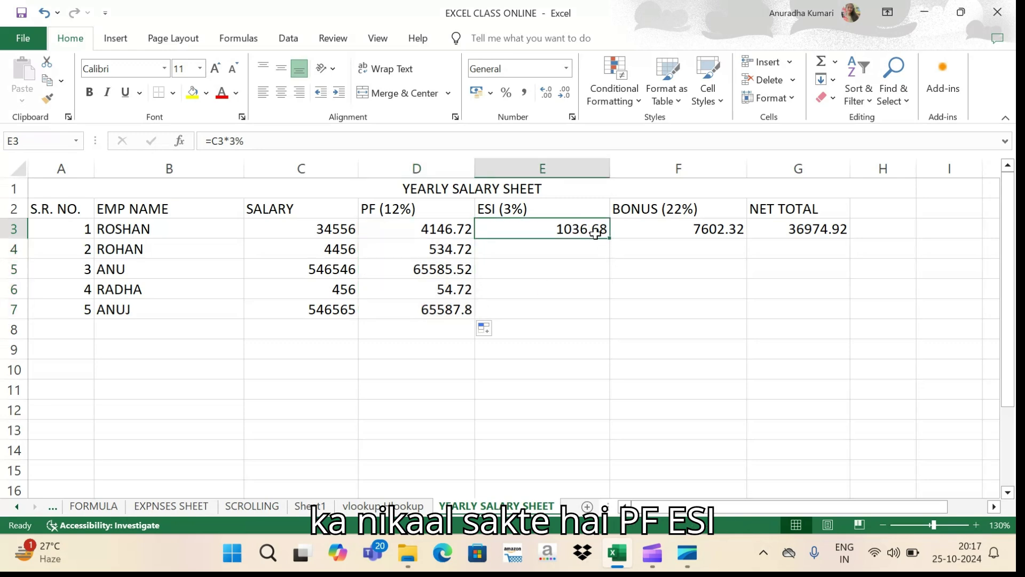
left_click_drag(609, 239, 611, 311)
left_click(705, 230)
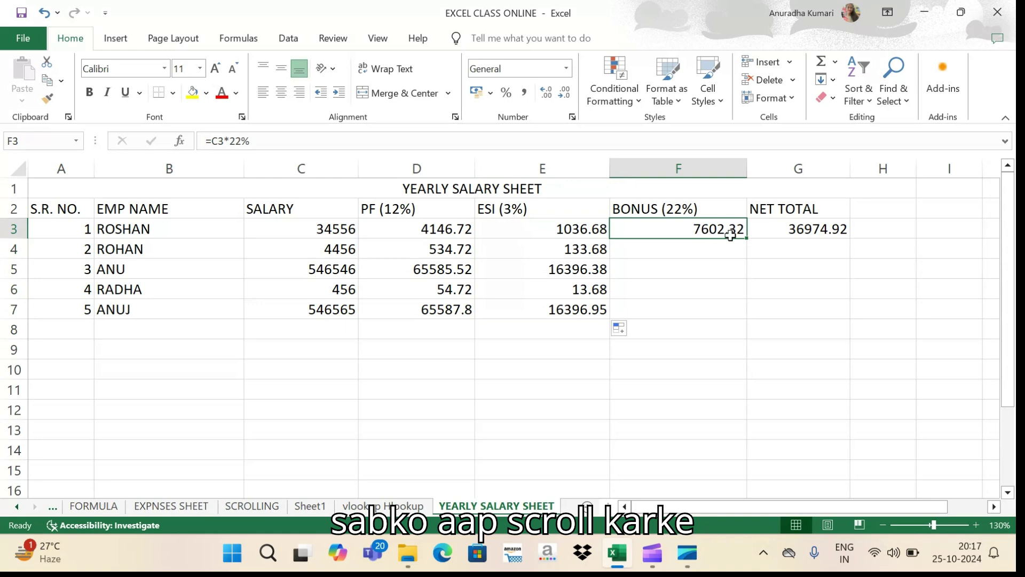
left_click_drag(748, 241, 746, 314)
left_click(825, 230)
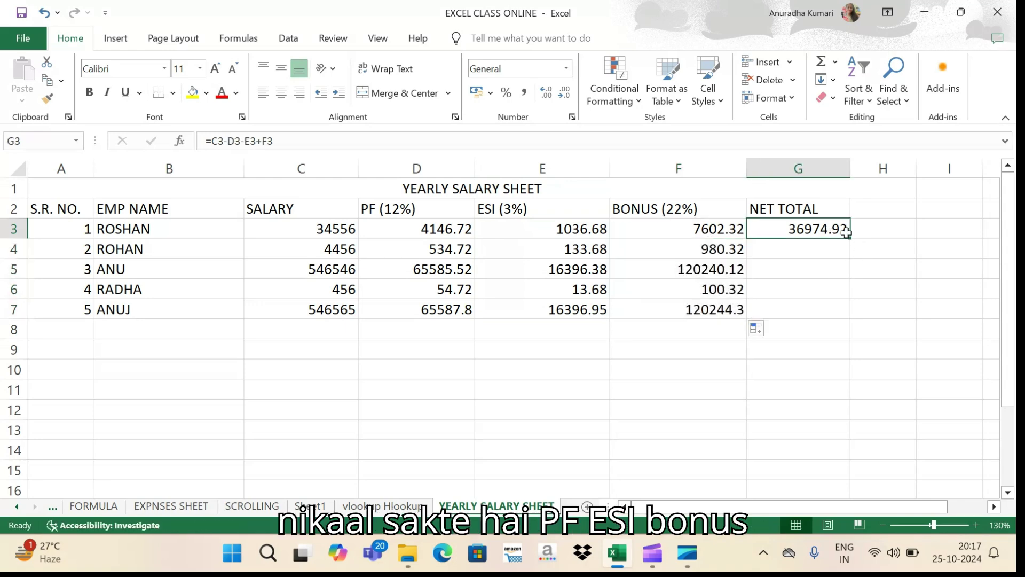
left_click_drag(851, 242, 856, 317)
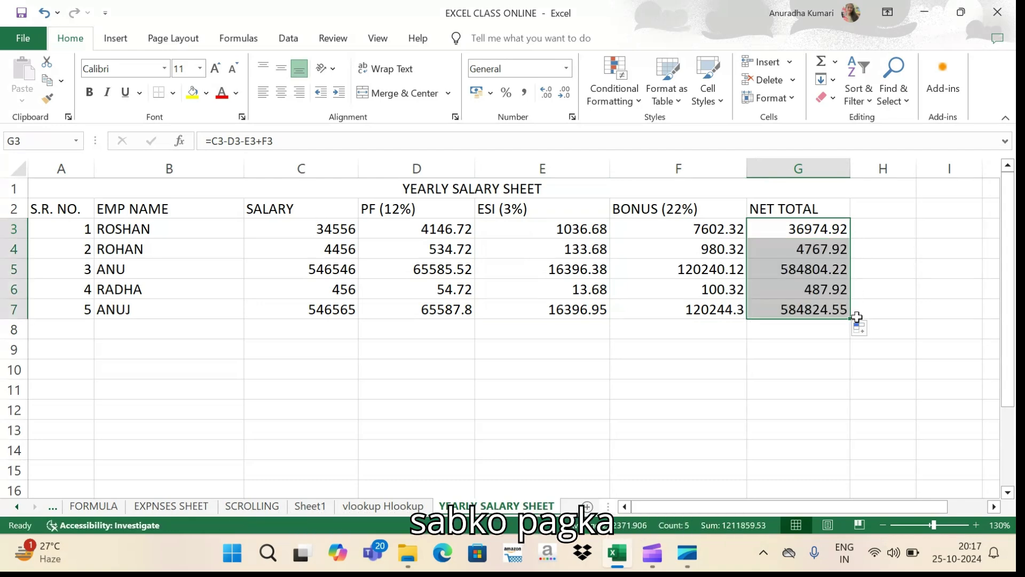
- Center the contents of the salary table in A2:G7 horizontally
left_click_drag(42, 209, 766, 318)
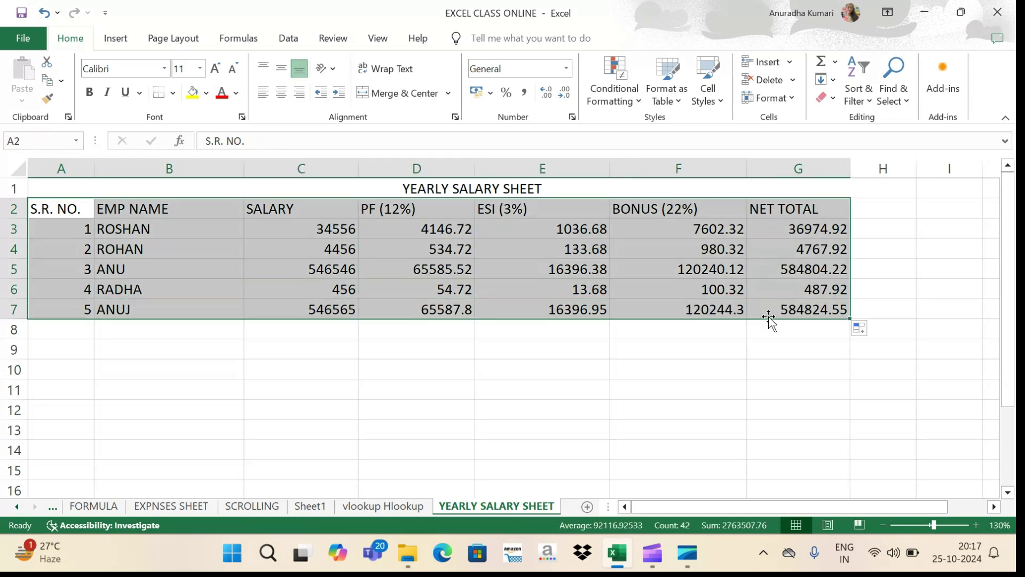
left_click(282, 93)
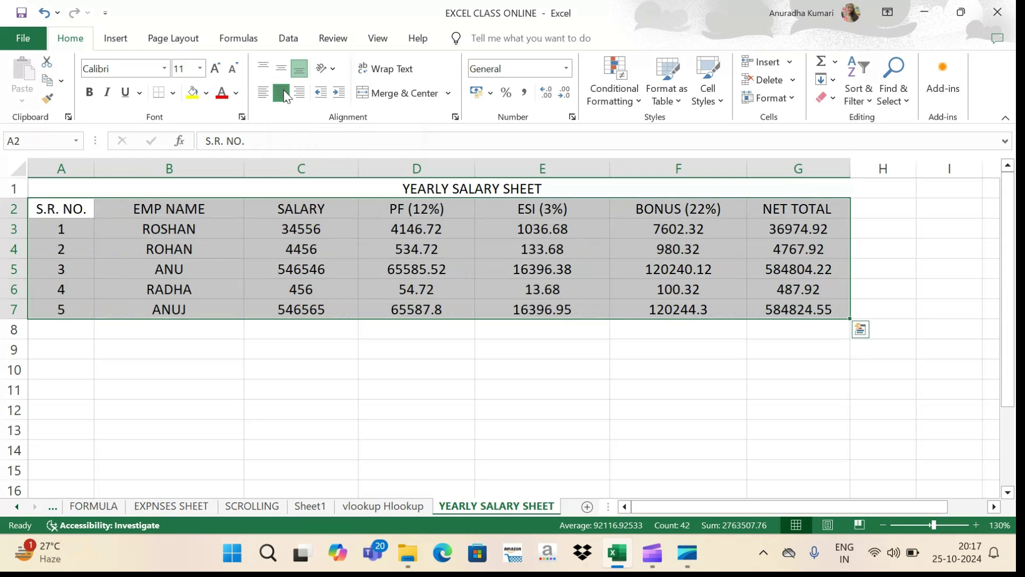
left_click(362, 444)
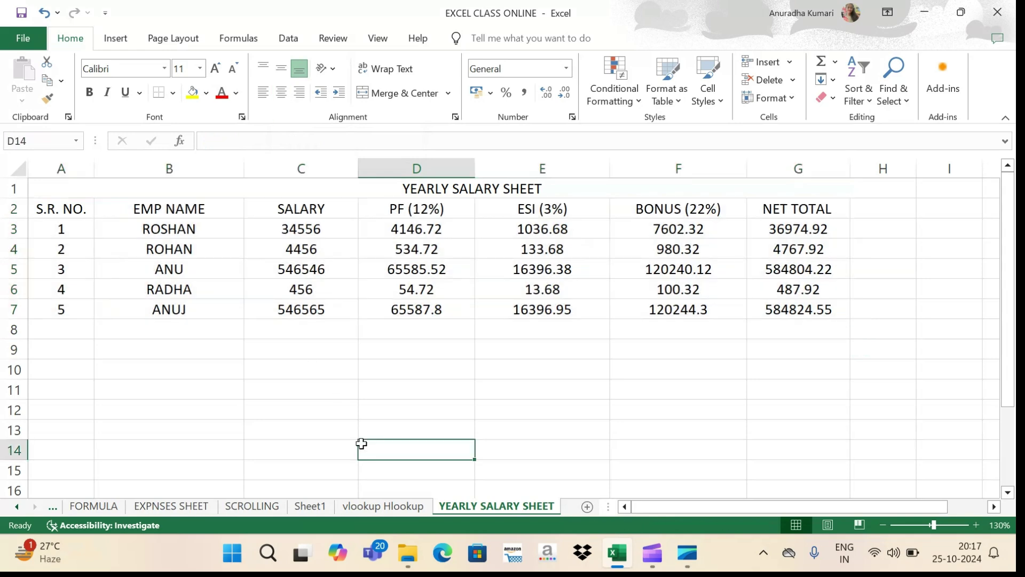
- Unmerge the YEARLY SALARY SHEET title cells in row 1
left_click(47, 188)
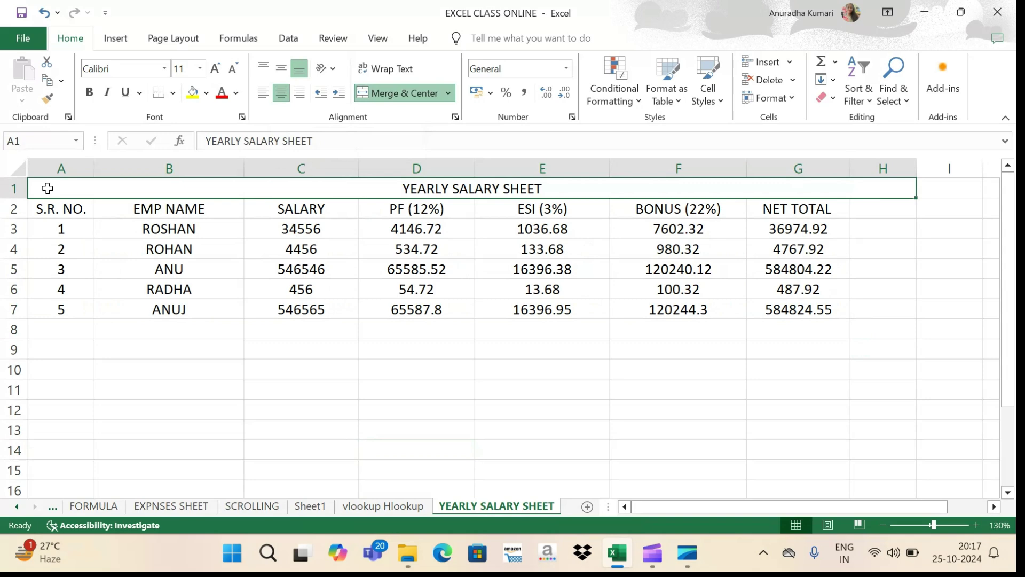
left_click(908, 304)
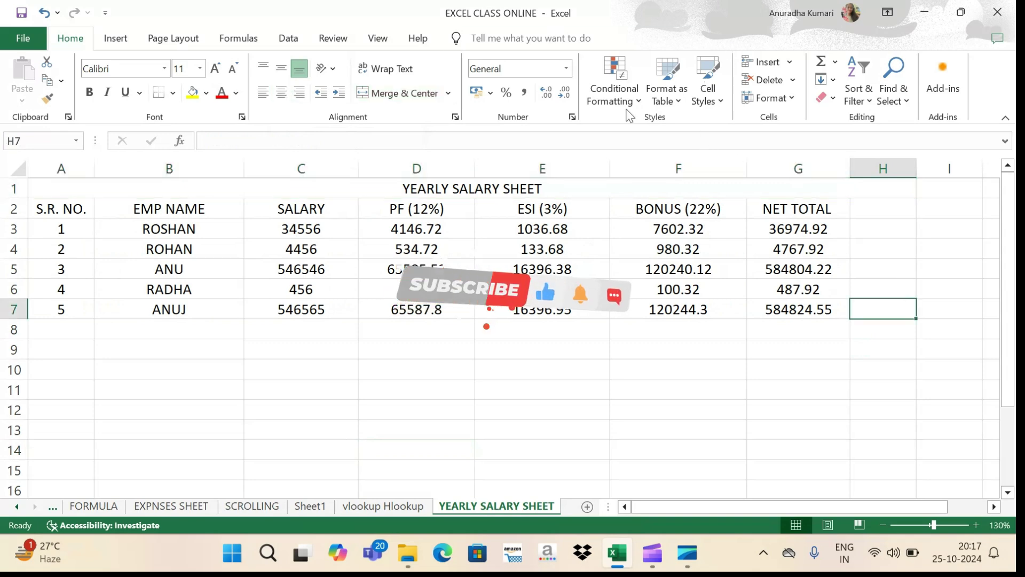
left_click(378, 191)
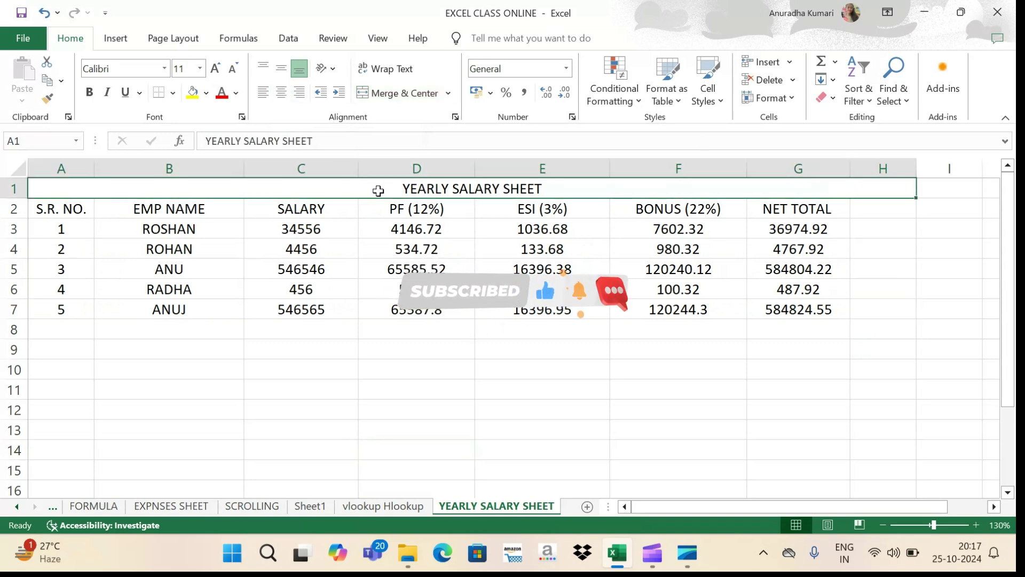
left_click(448, 93)
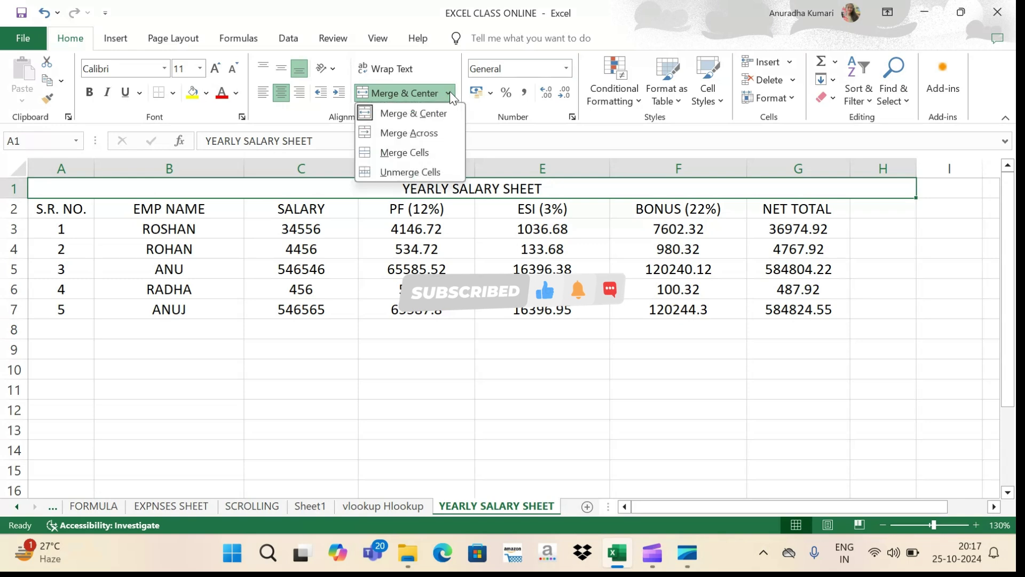
left_click(429, 172)
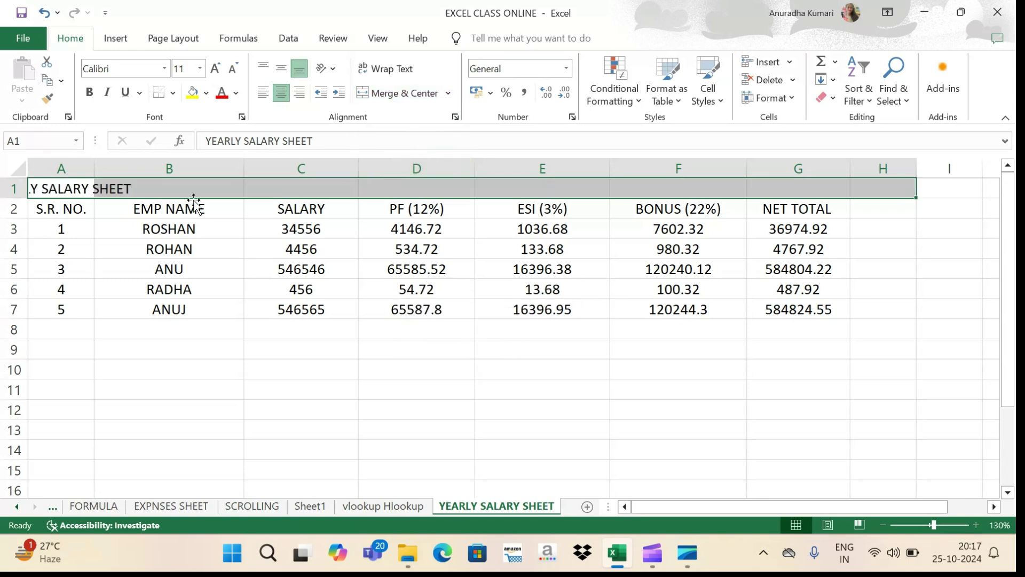
left_click(329, 265)
- Merge and center the YEARLY SALARY SHEET title across A1:G1 to match the table's width
left_click(58, 189)
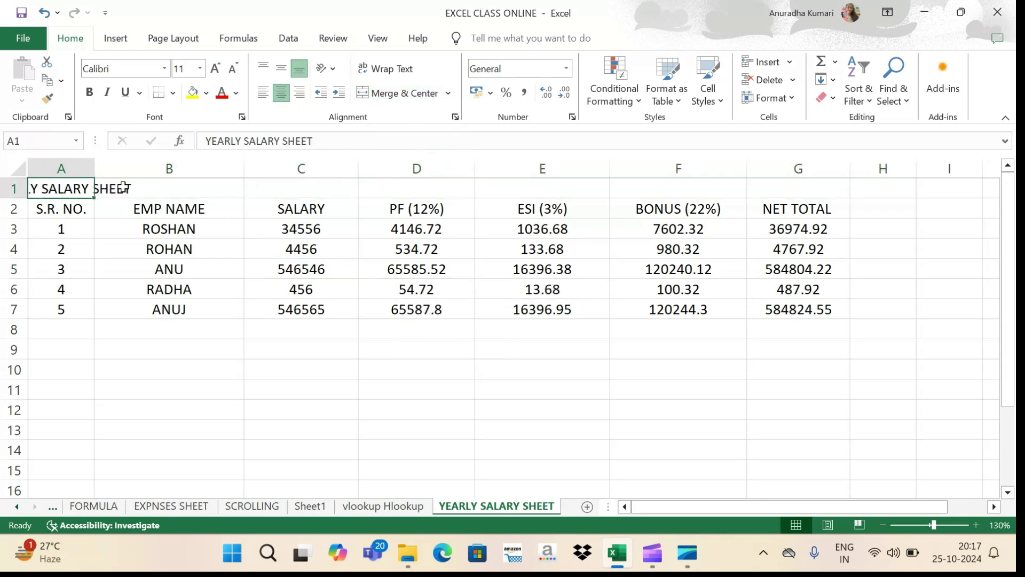
left_click_drag(123, 187, 781, 189)
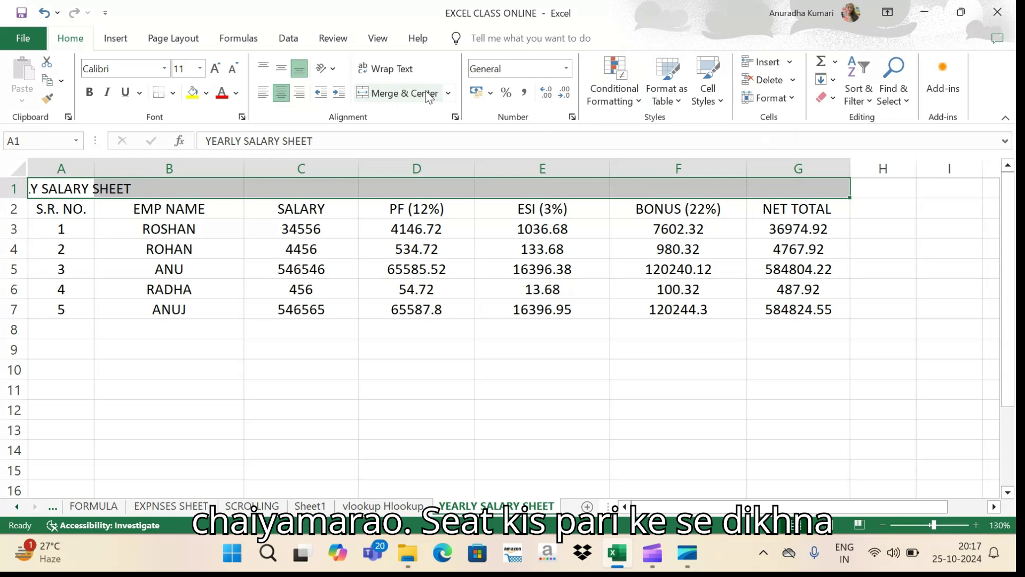
left_click(406, 93)
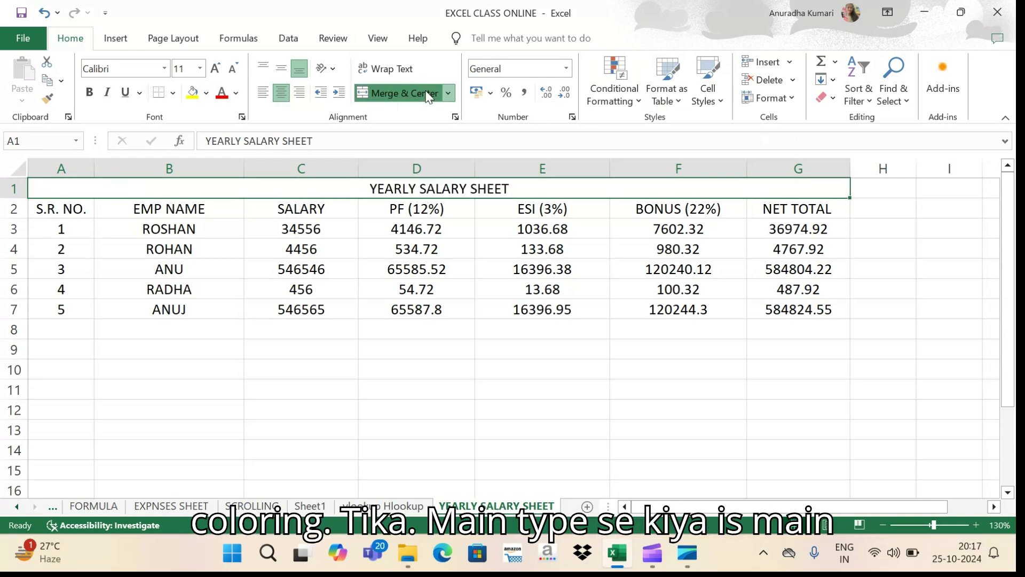
- Apply the Good cell style to the title row and the Bad cell style to the column headers in A2:G2
left_click(721, 98)
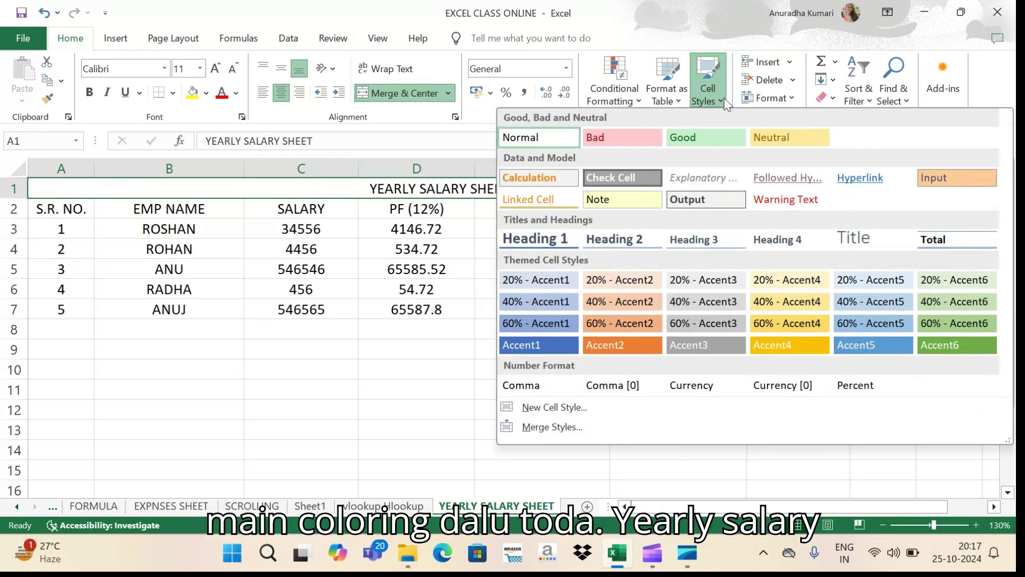
left_click(714, 137)
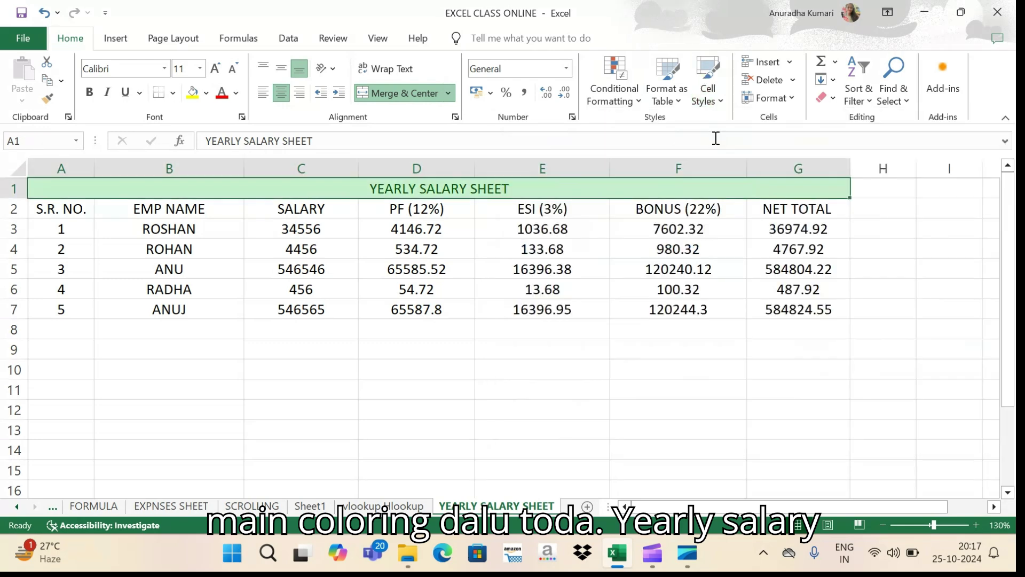
left_click_drag(51, 209, 787, 208)
left_click(699, 93)
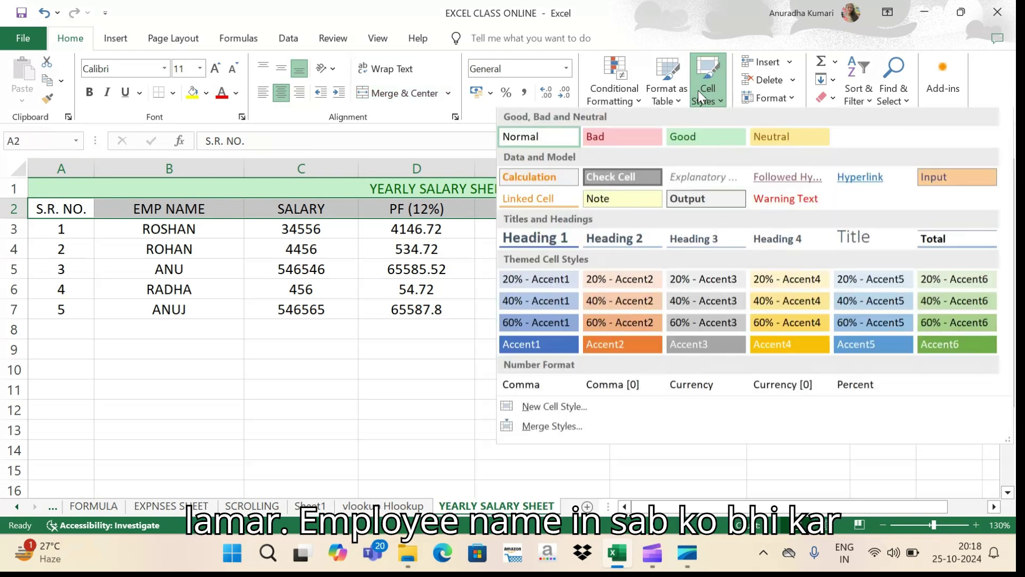
left_click(601, 137)
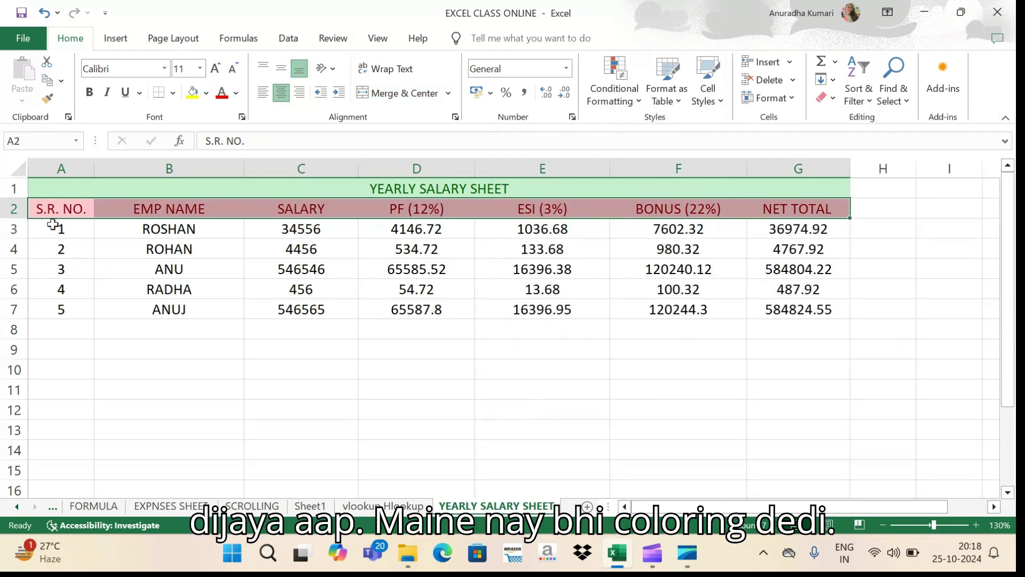
- Apply the Note cell style to the serial numbers, employee names and salaries in A3:C7
left_click_drag(55, 227, 297, 315)
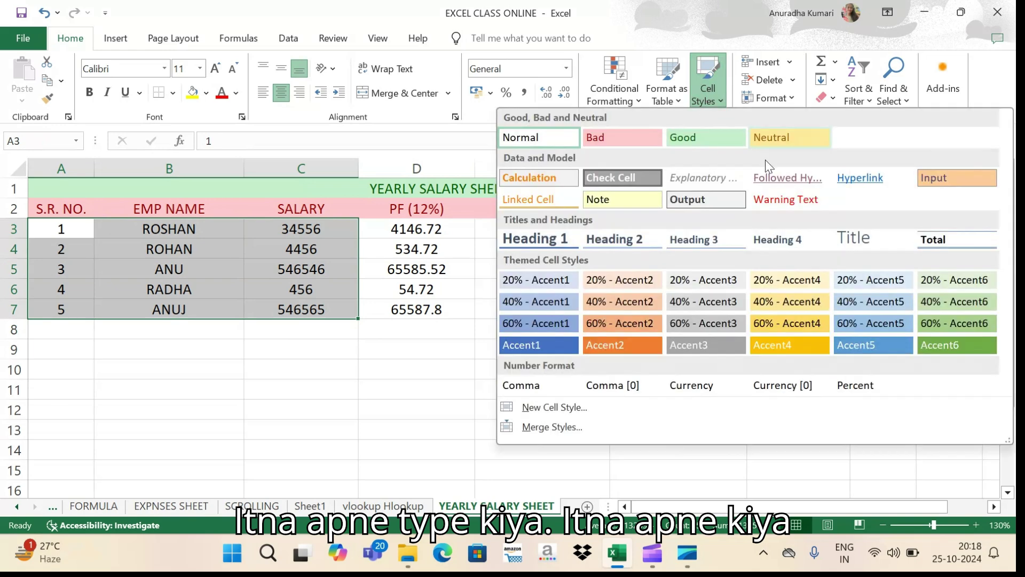
left_click(653, 201)
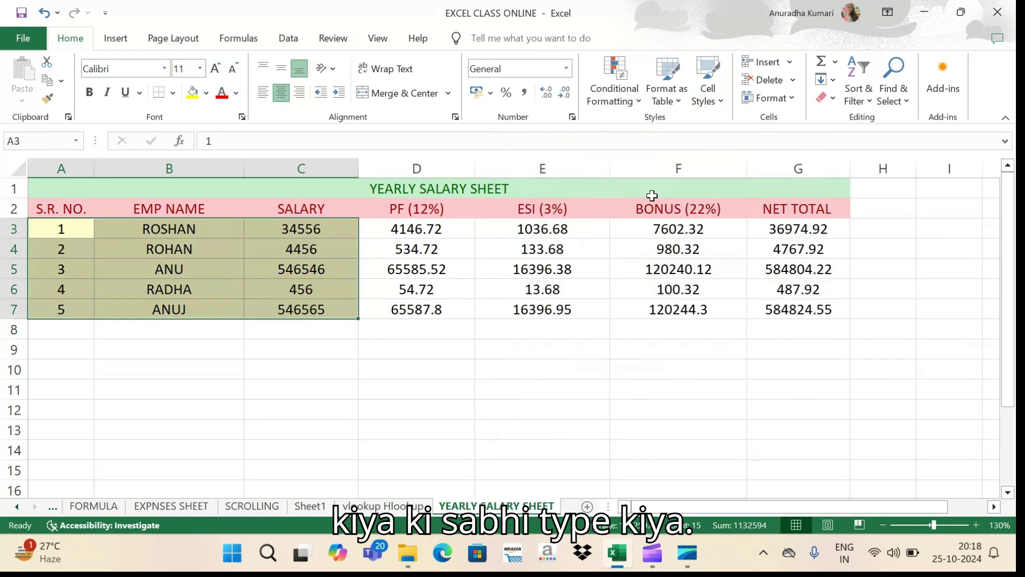
- Try the Warning Text cell style on the PF amounts in D3:D7 and replace it with 60% - Accent2
left_click_drag(407, 233, 409, 302)
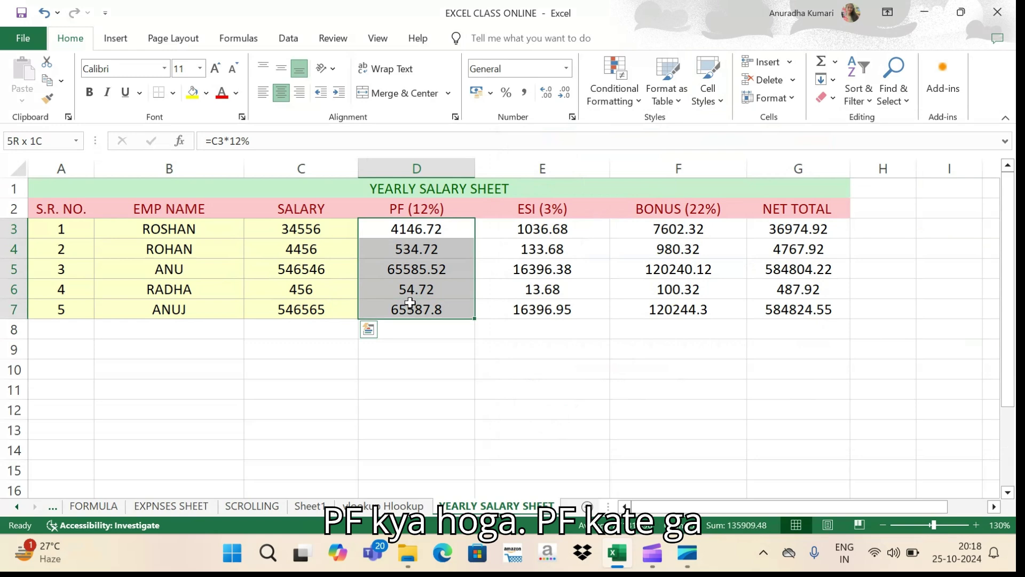
left_click(716, 98)
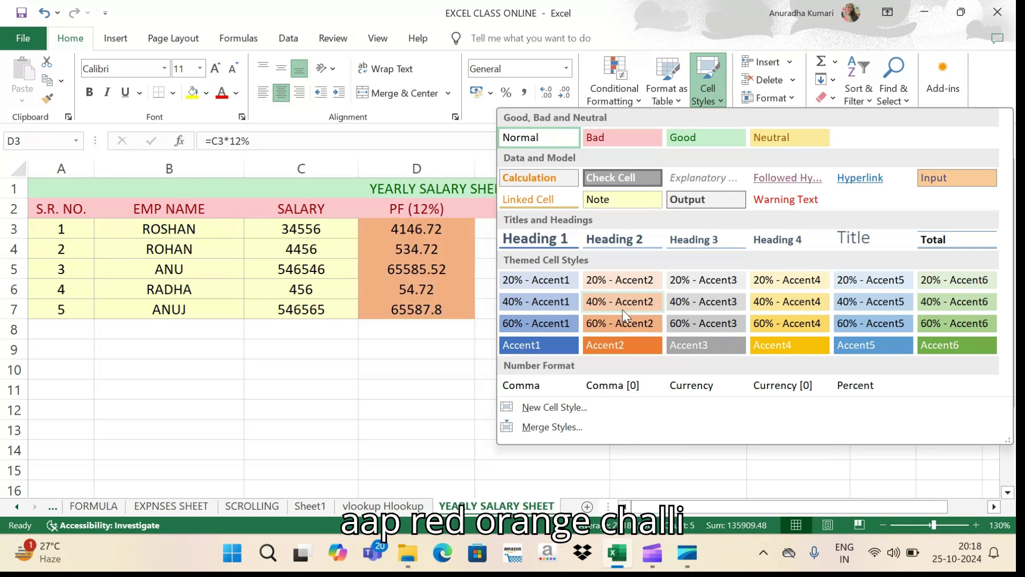
left_click(787, 199)
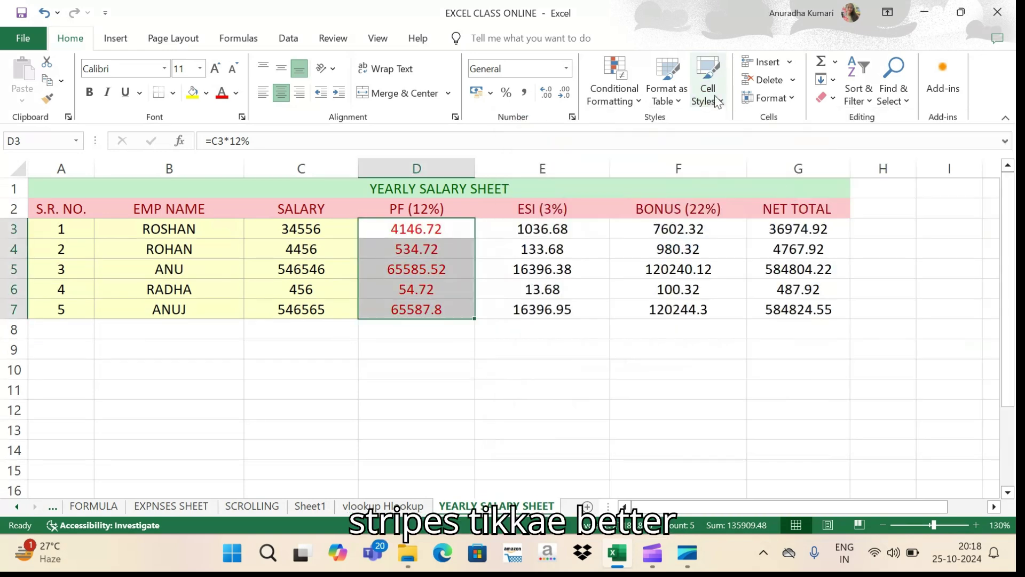
left_click(716, 99)
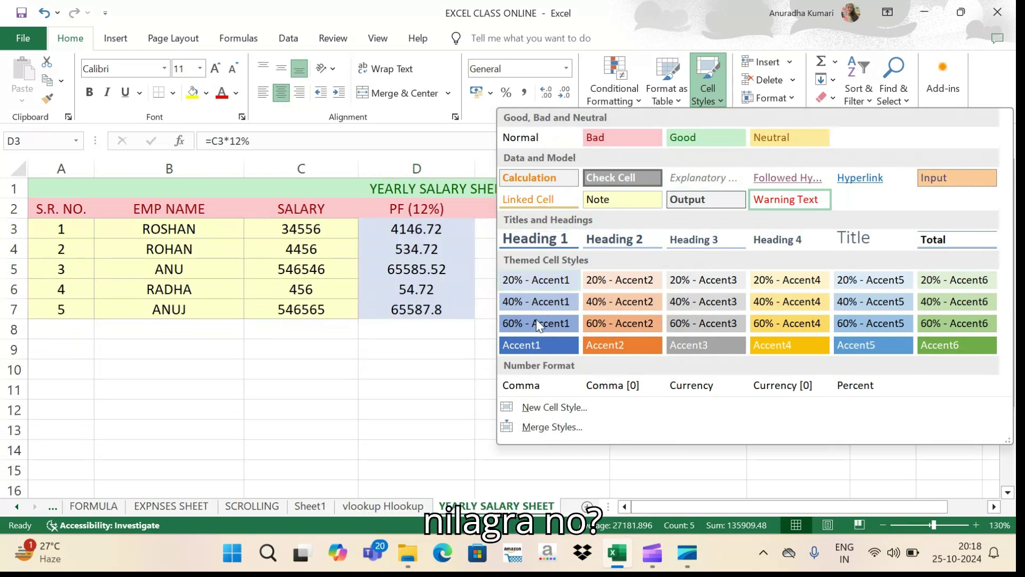
left_click(617, 324)
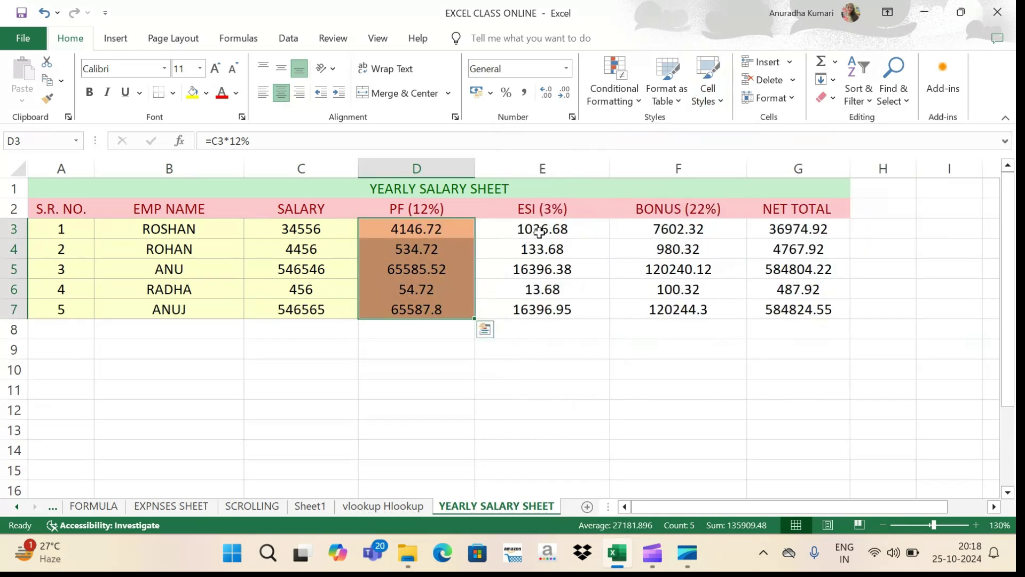
- Apply the 40% - Accent2 cell style to the ESI amounts in E3:E7
left_click_drag(539, 232, 550, 310)
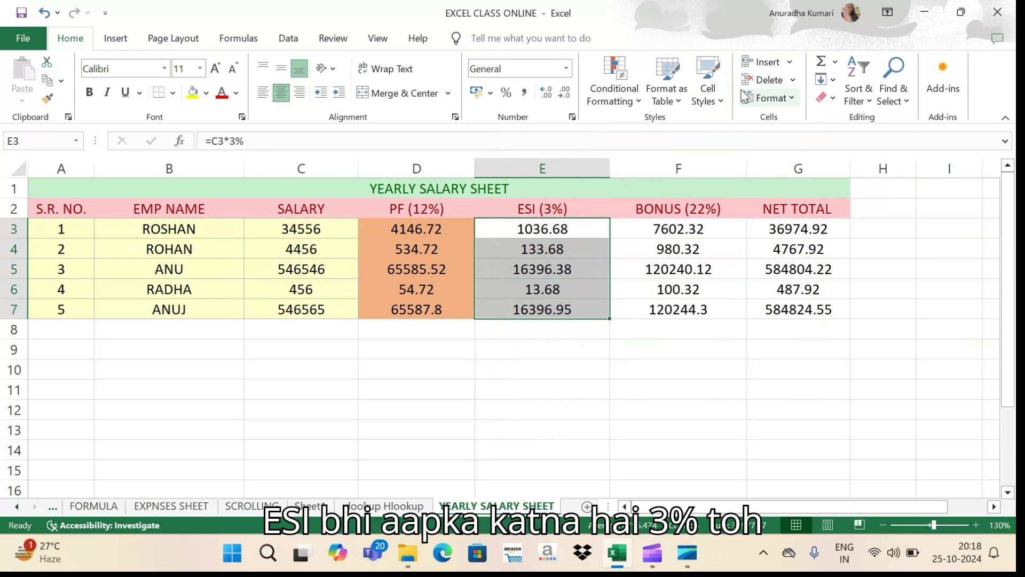
left_click(723, 99)
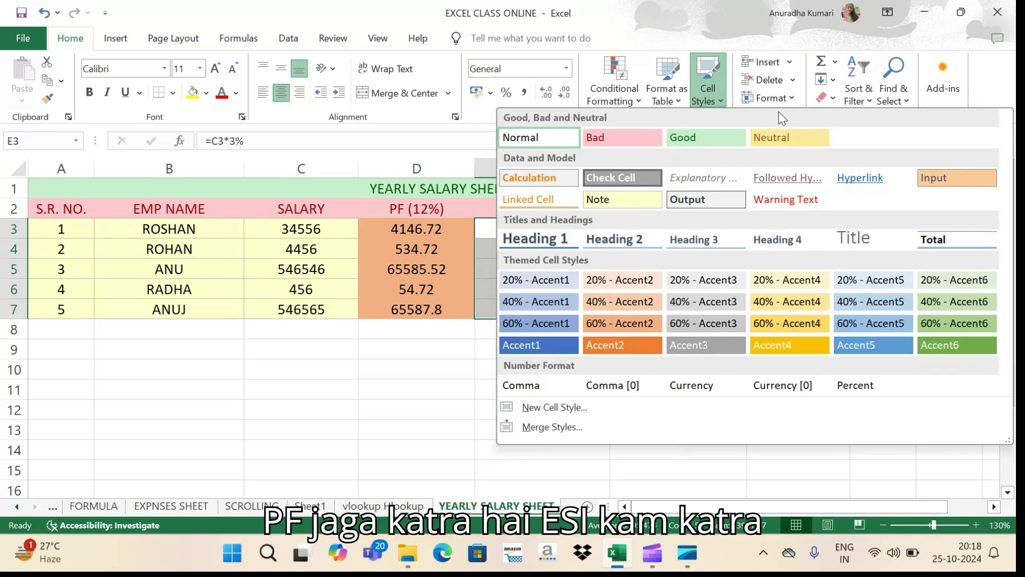
left_click(641, 302)
- Apply the 60% - Accent6 cell style to the bonus amounts in F3:F7
left_click_drag(640, 229, 658, 309)
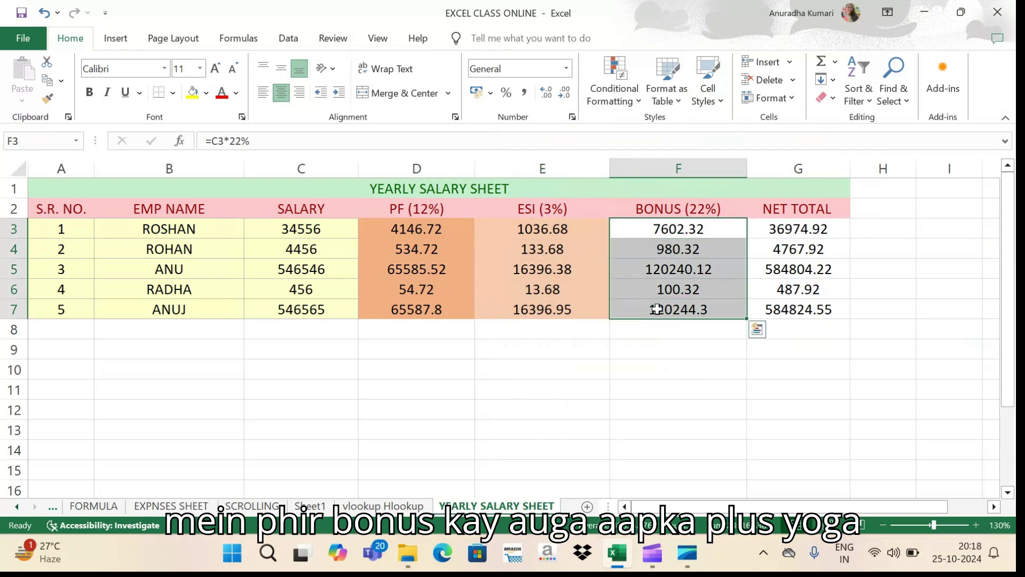
left_click(706, 96)
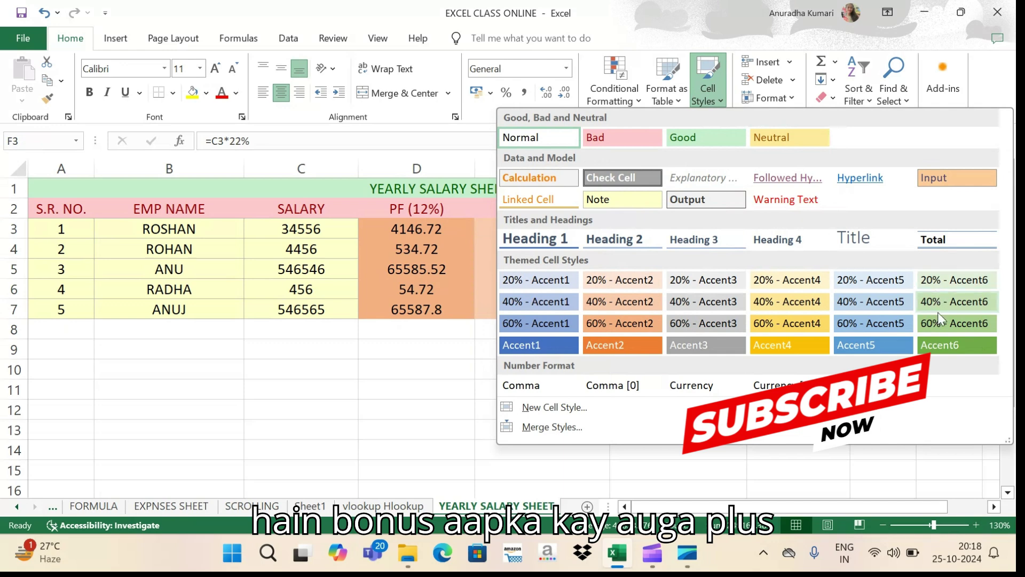
left_click(944, 324)
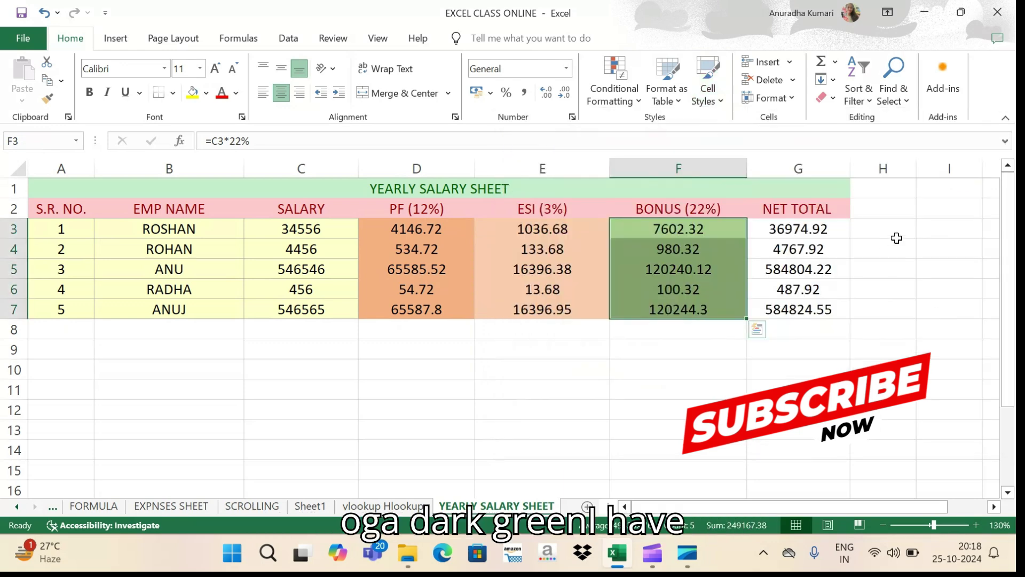
- Apply the solid green Accent6 cell style to the net total amounts in G3:G7
left_click_drag(771, 229, 776, 305)
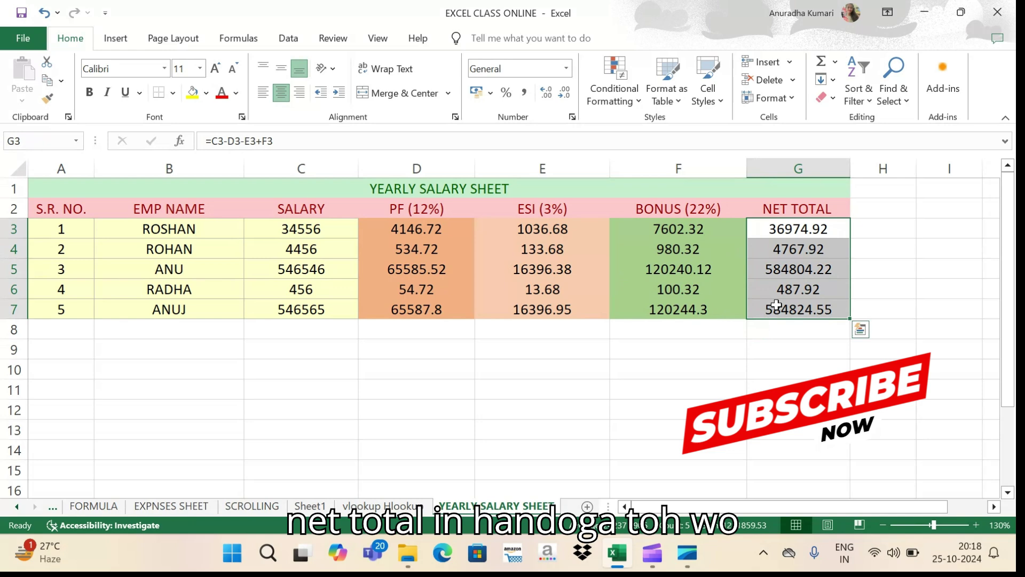
left_click(720, 104)
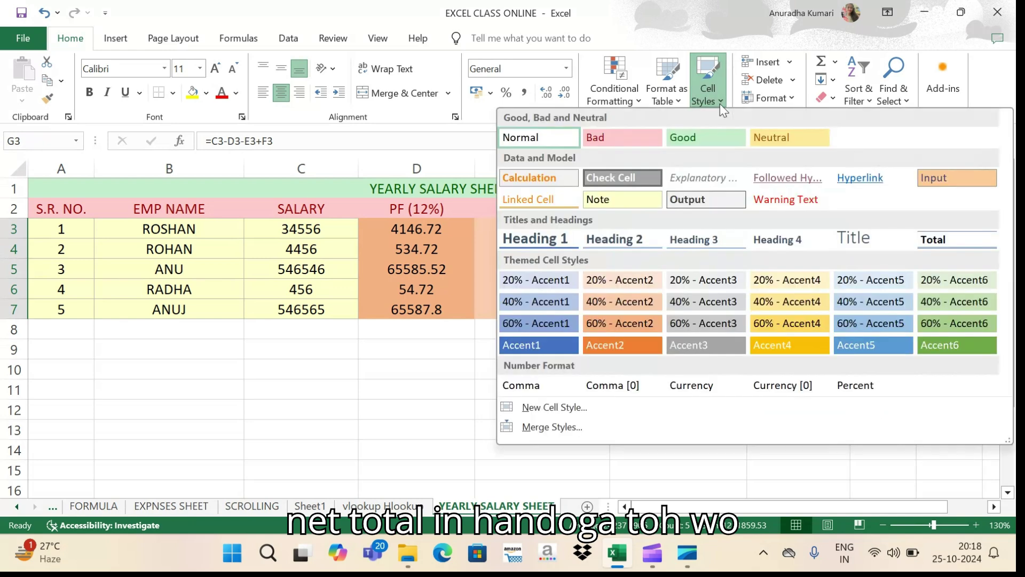
left_click(984, 339)
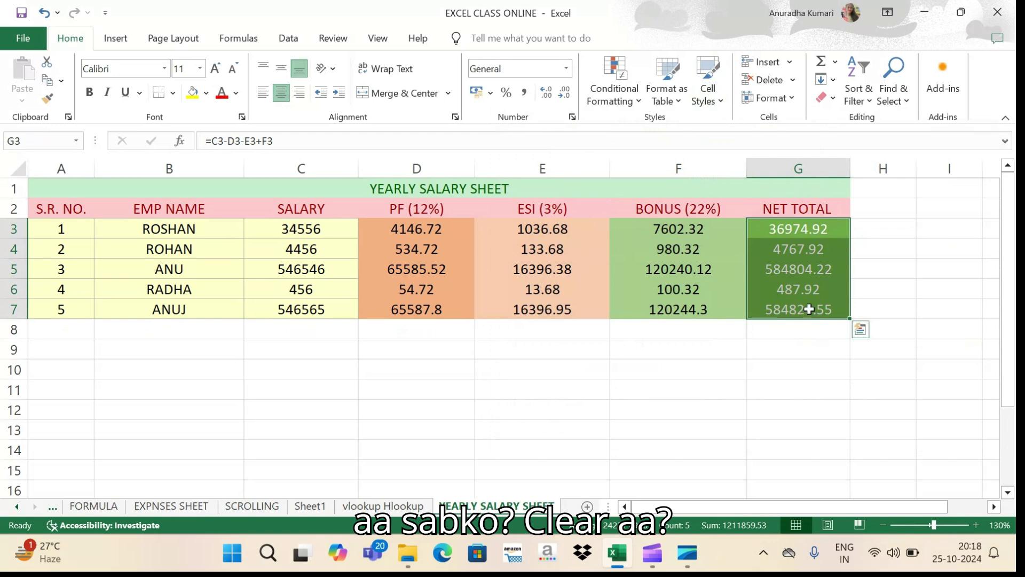
- Change the bonus amounts in F3:F7 to the lighter 40% - Accent6 cell style and deselect them
left_click_drag(705, 229, 700, 303)
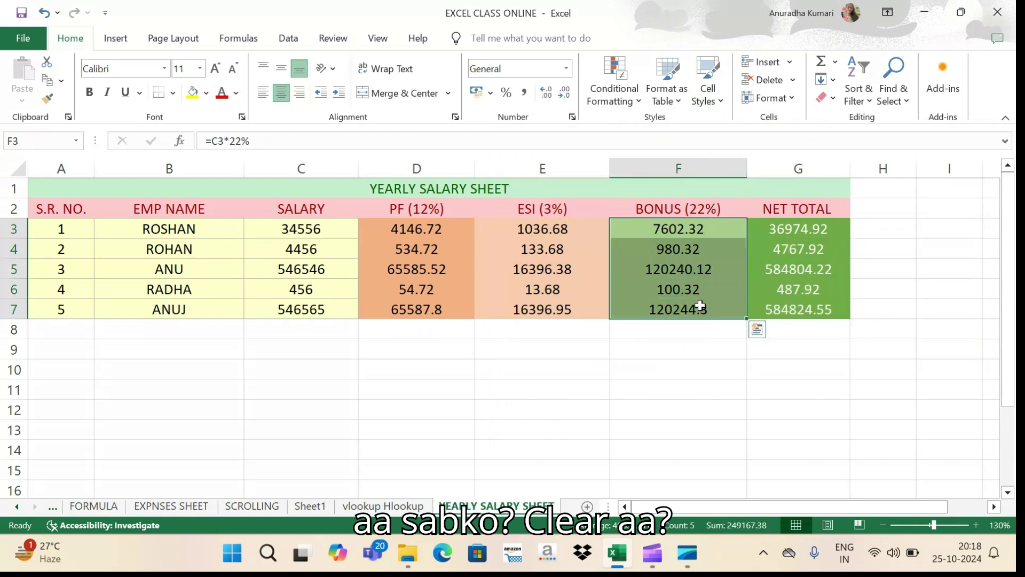
left_click(724, 97)
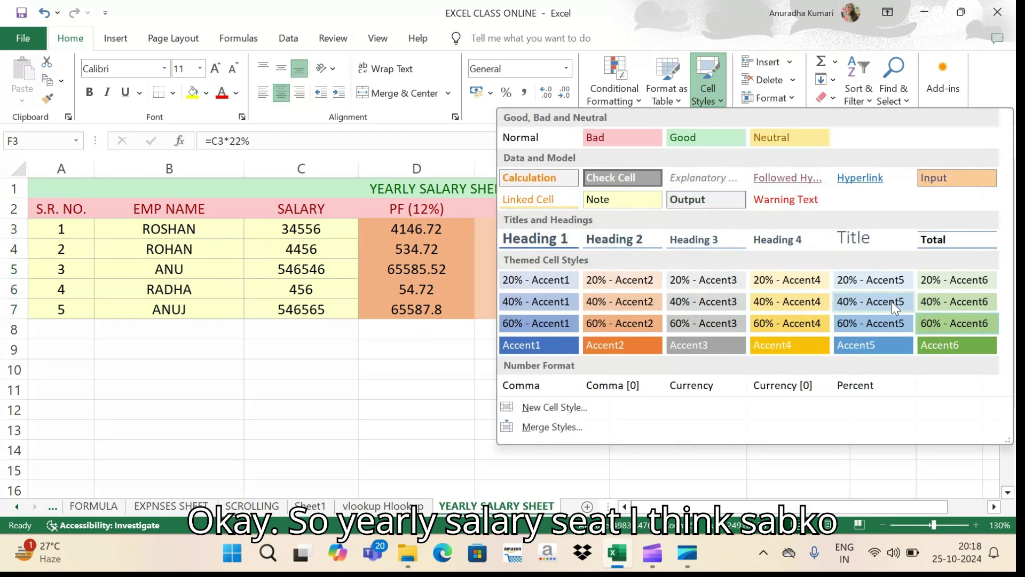
left_click(950, 301)
left_click(639, 380)
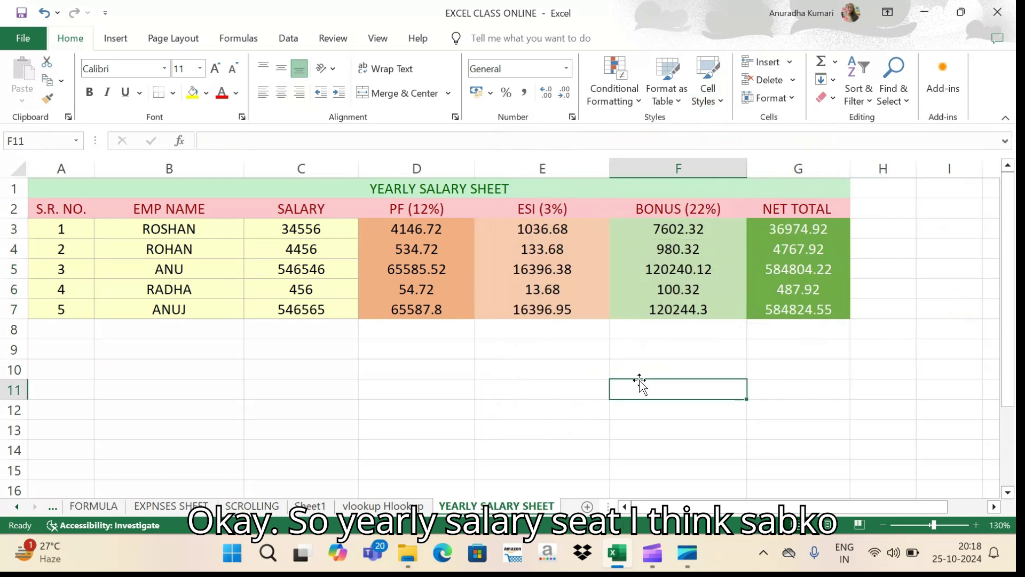